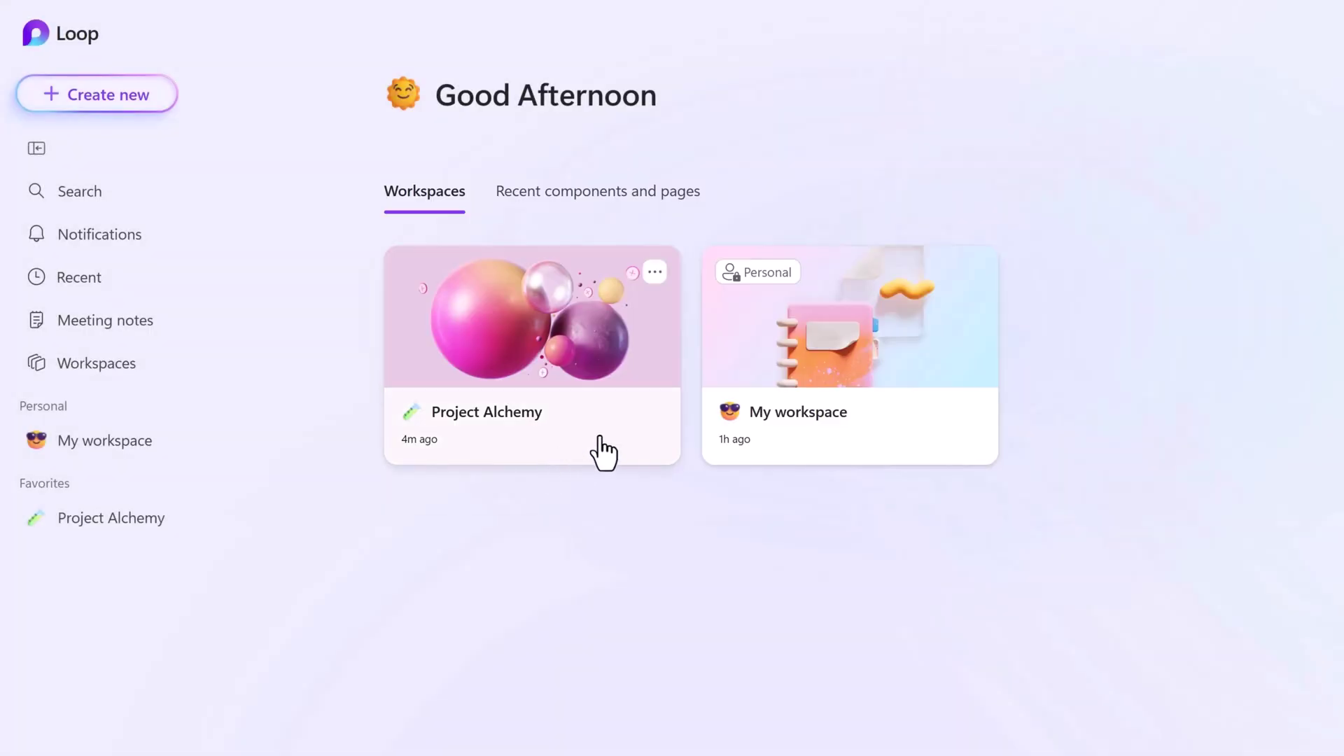
- Show the member list of the Project Alchemy workspace from its card menu
left_click(653, 273)
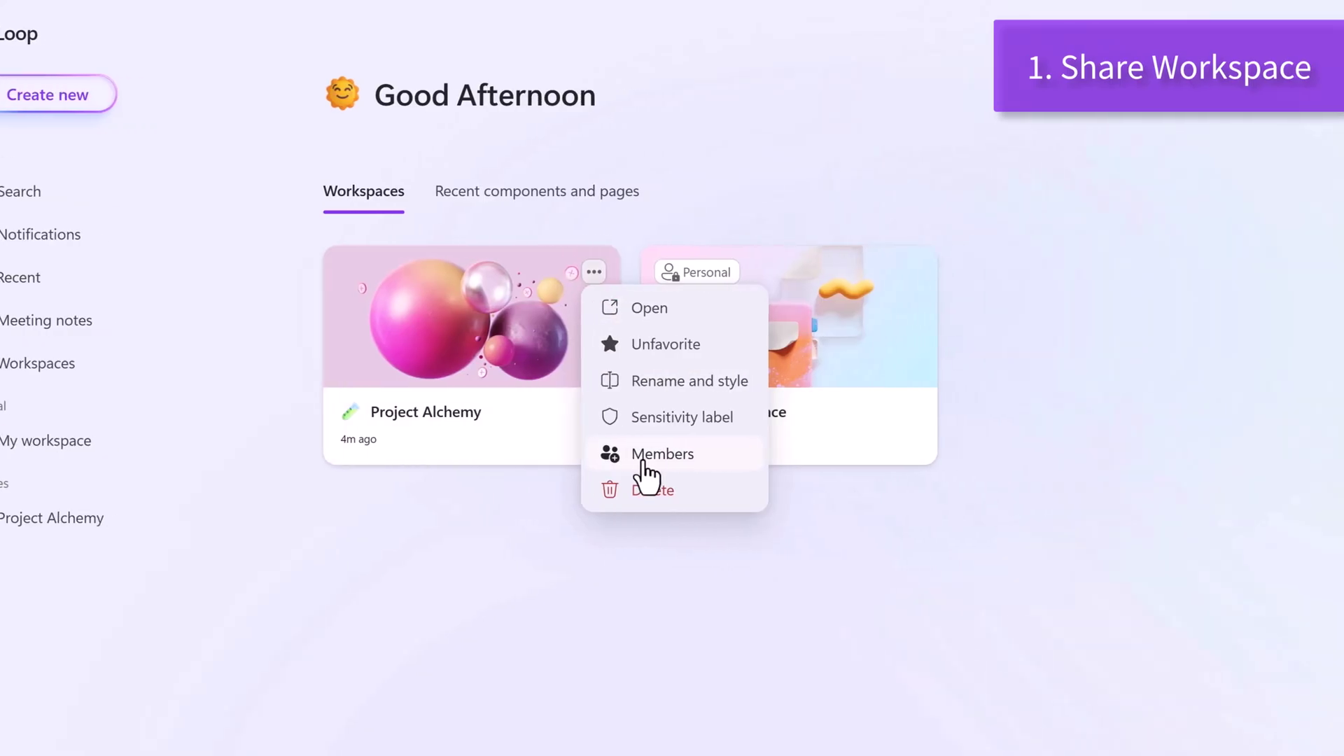
left_click(703, 460)
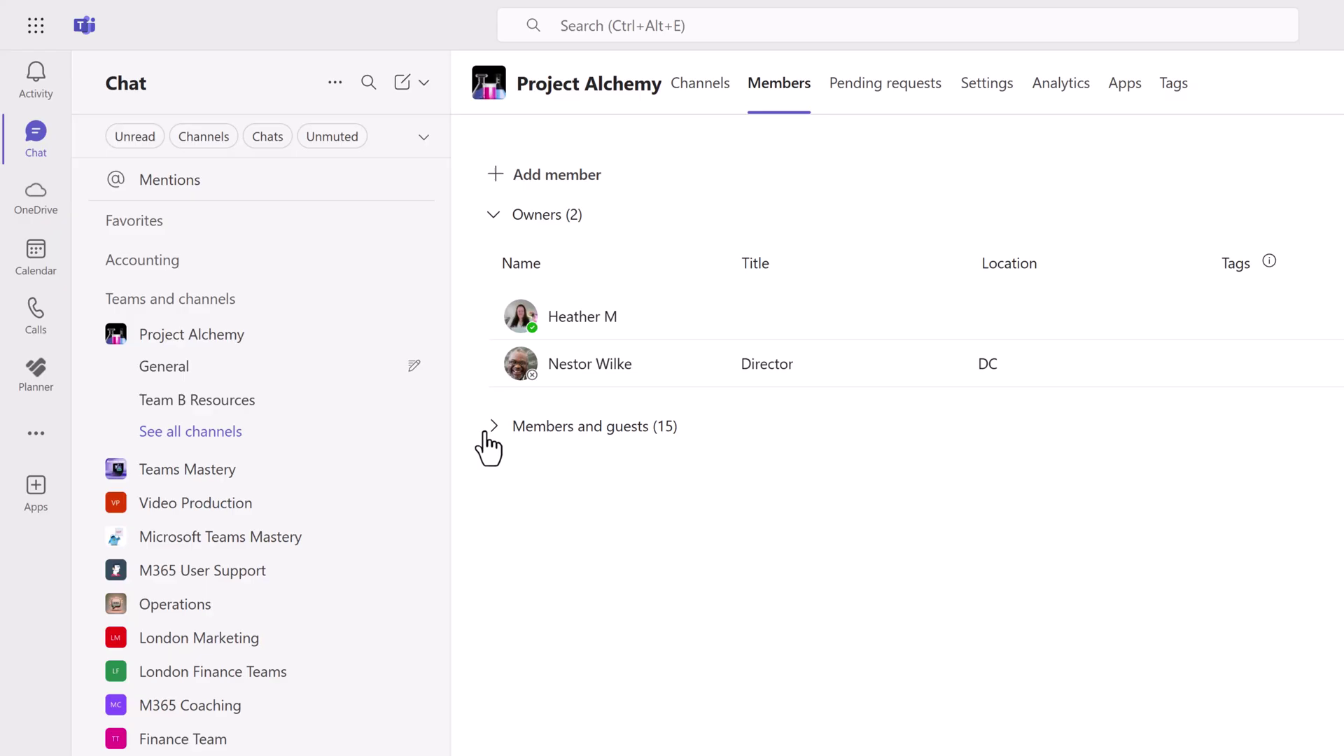
- Post the drafted General channel message with the word 'join' linked to the workspace
left_click(167, 368)
left_click(321, 172)
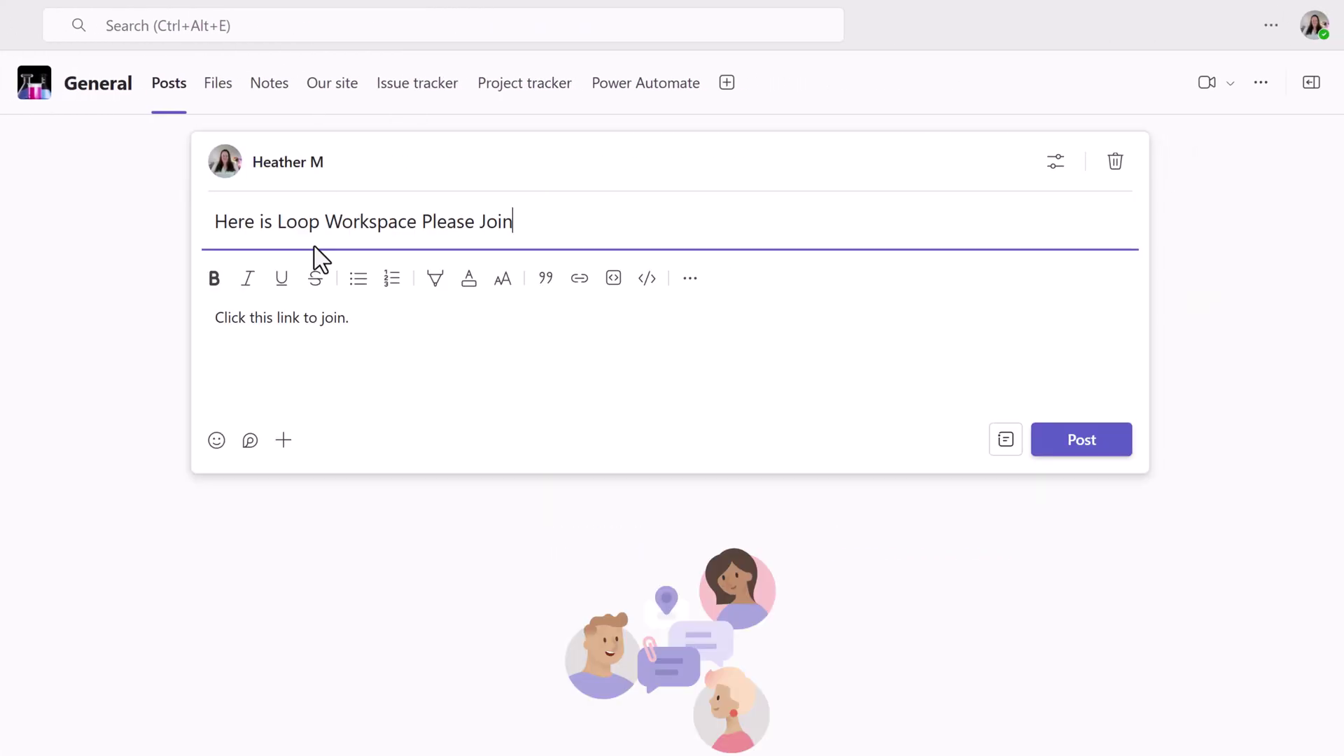
left_click_drag(320, 322, 346, 321)
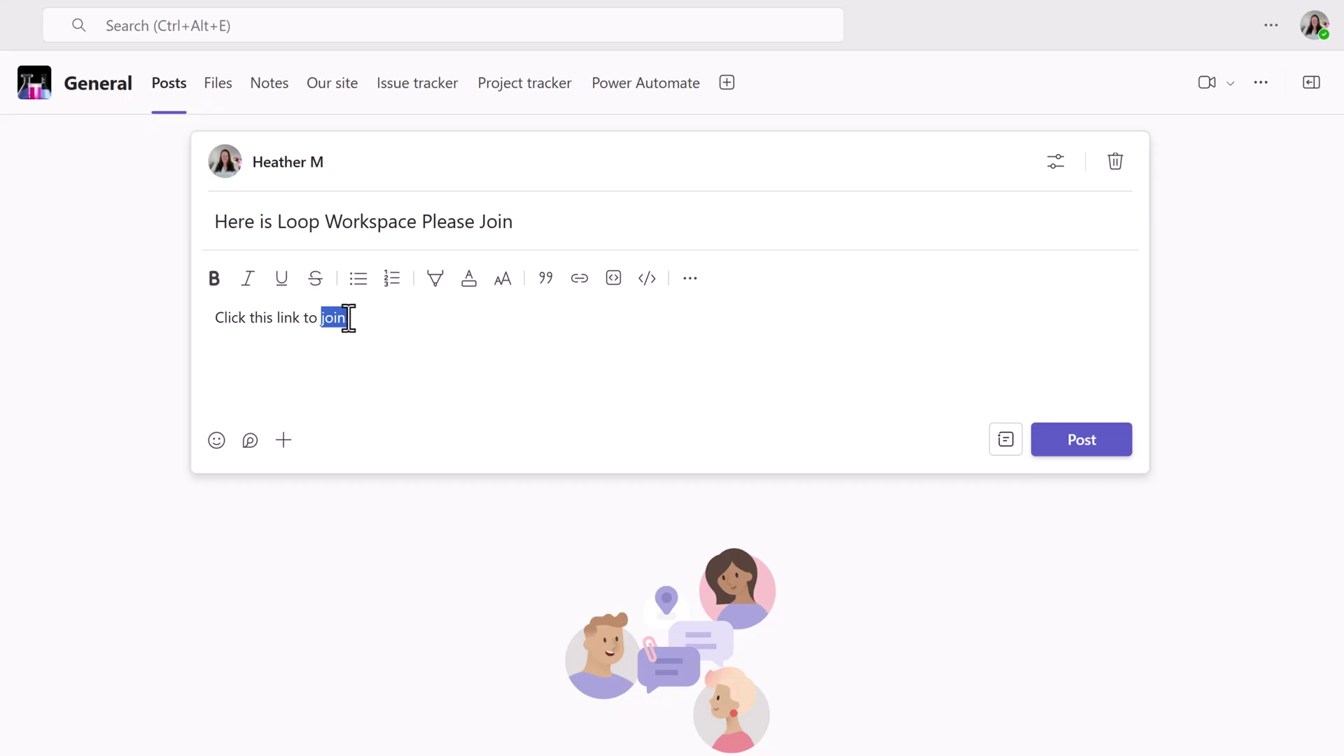
key("ctrl+v")
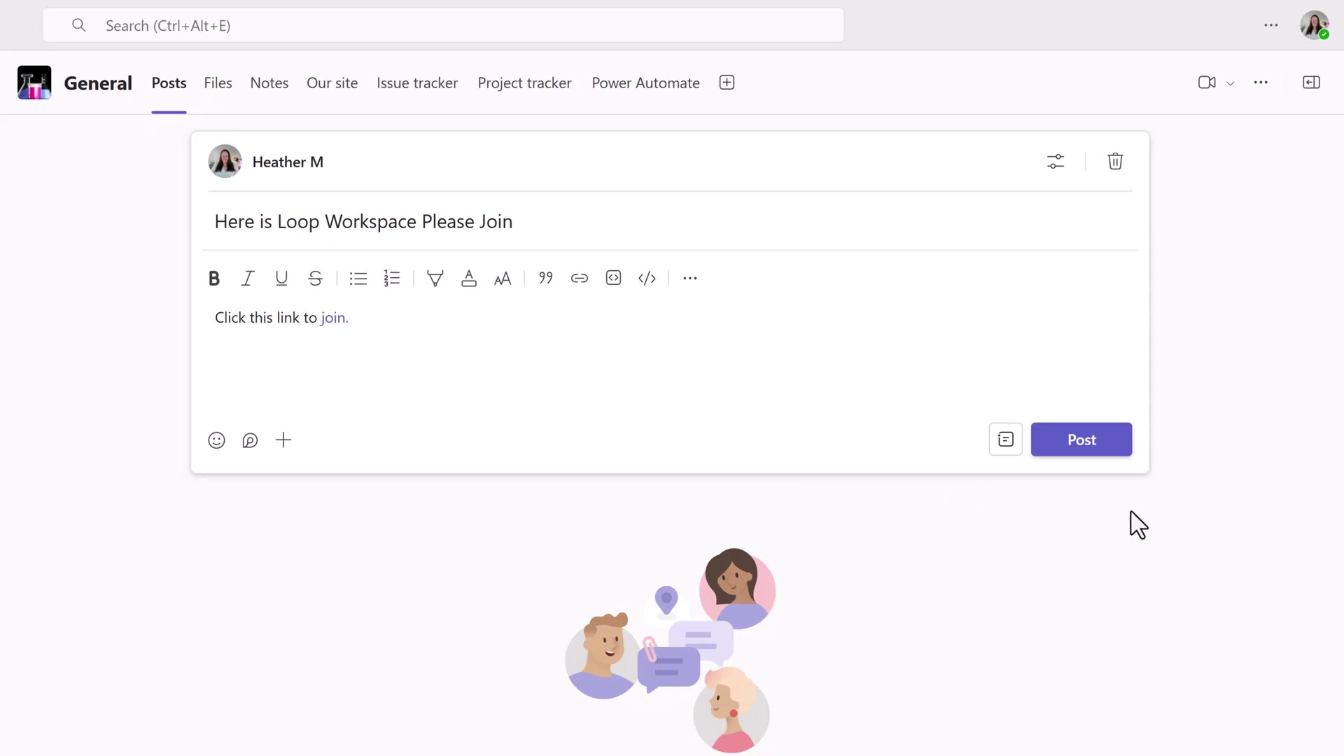
left_click(1082, 452)
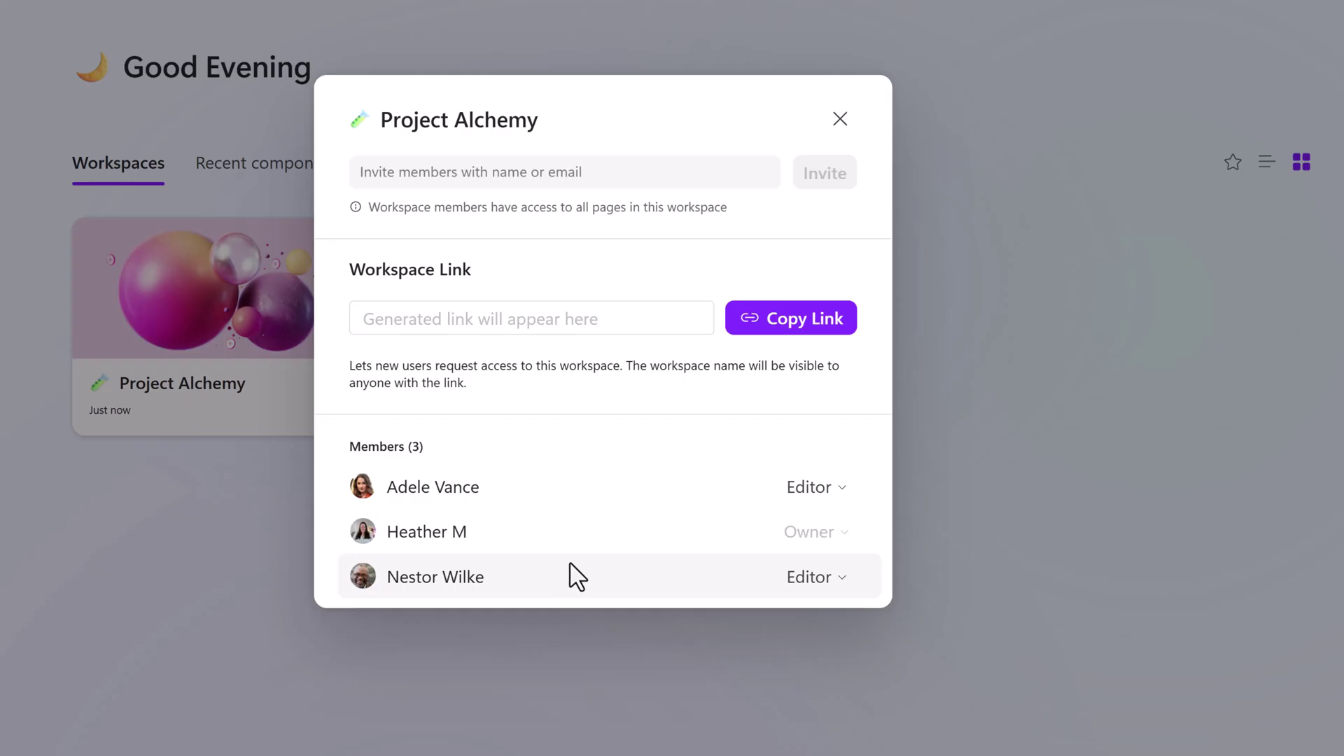
- Remove the last editor, Nestor Wilke, from the Project Alchemy workspace
left_click(842, 580)
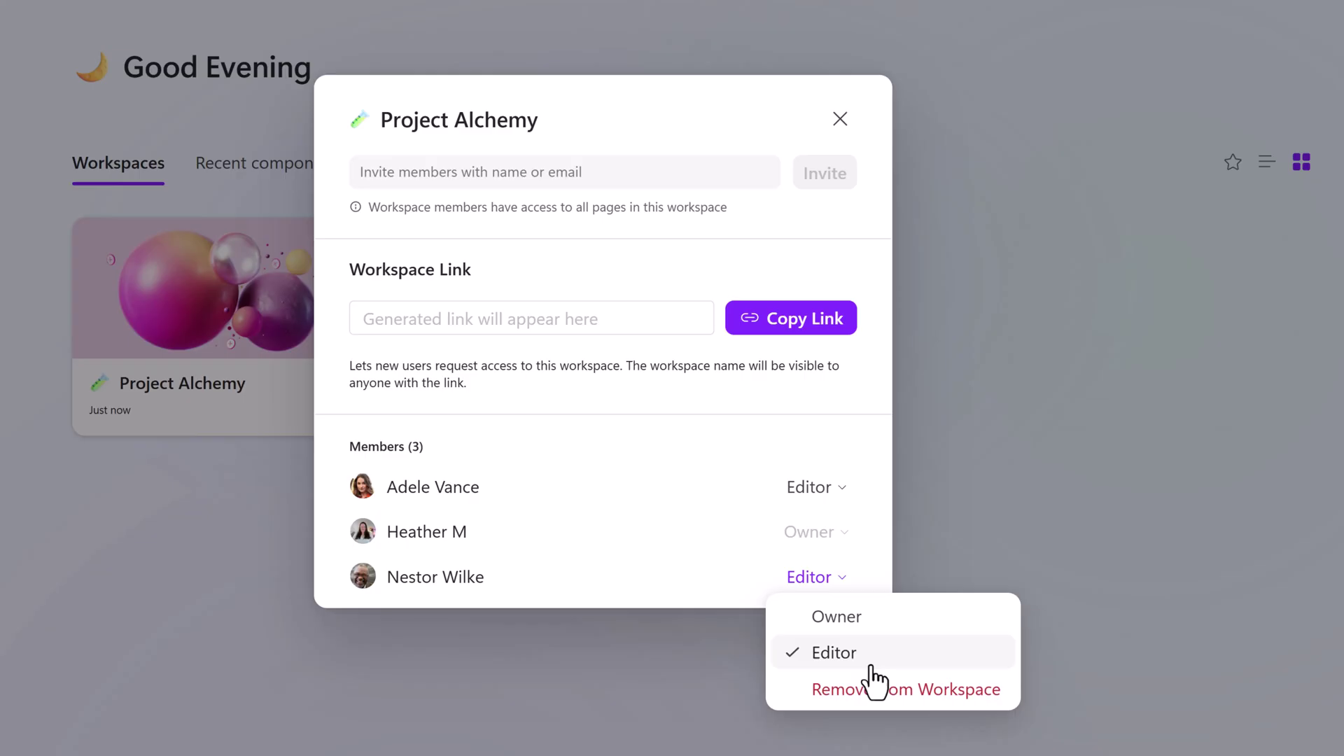
left_click(948, 691)
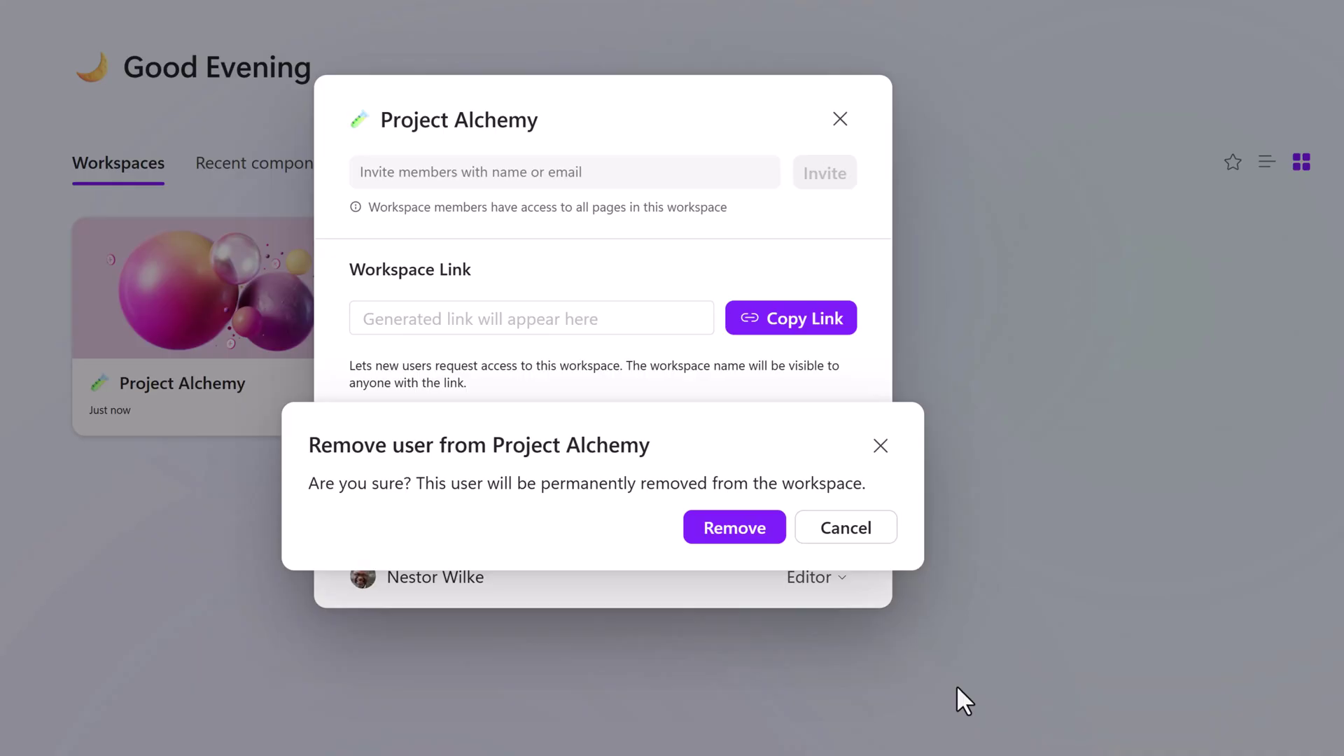
left_click(722, 537)
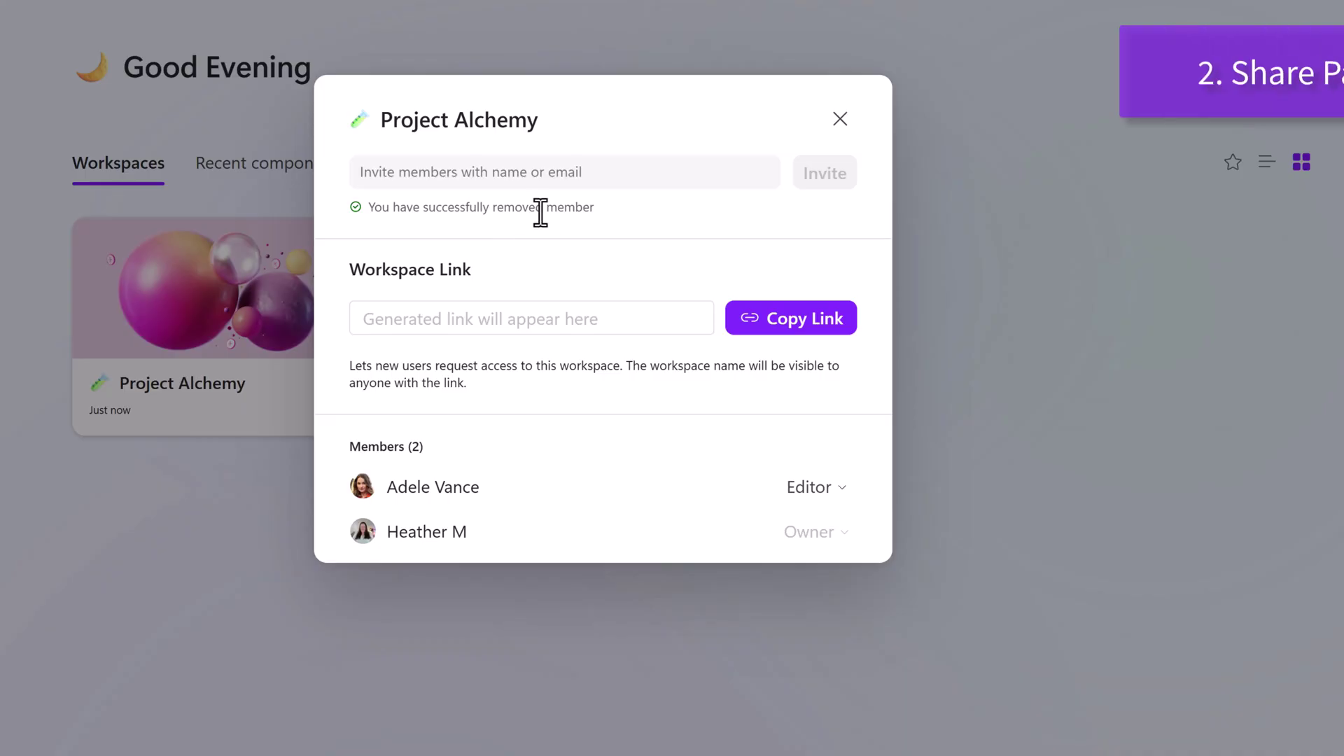
- Enter the Project Alchemy workspace and expand Response Times on the Support Procedures page
left_click(841, 121)
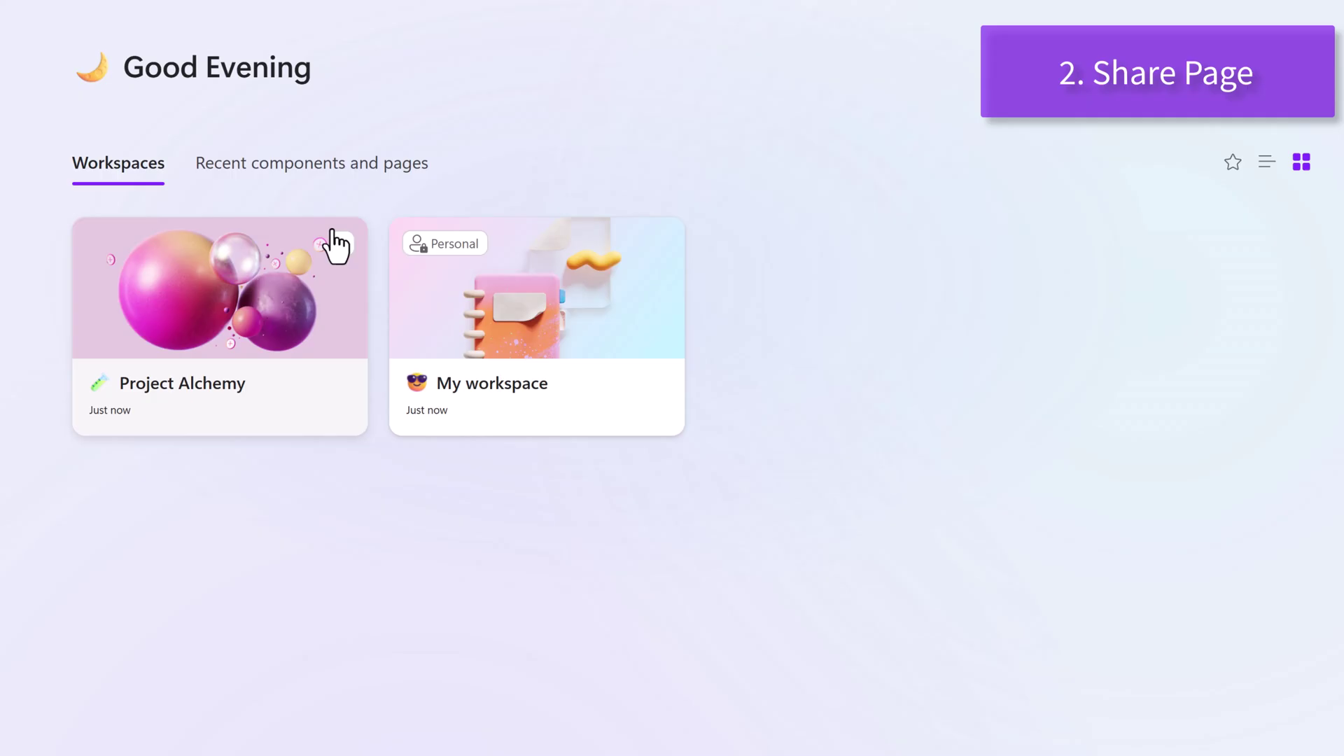
left_click(176, 295)
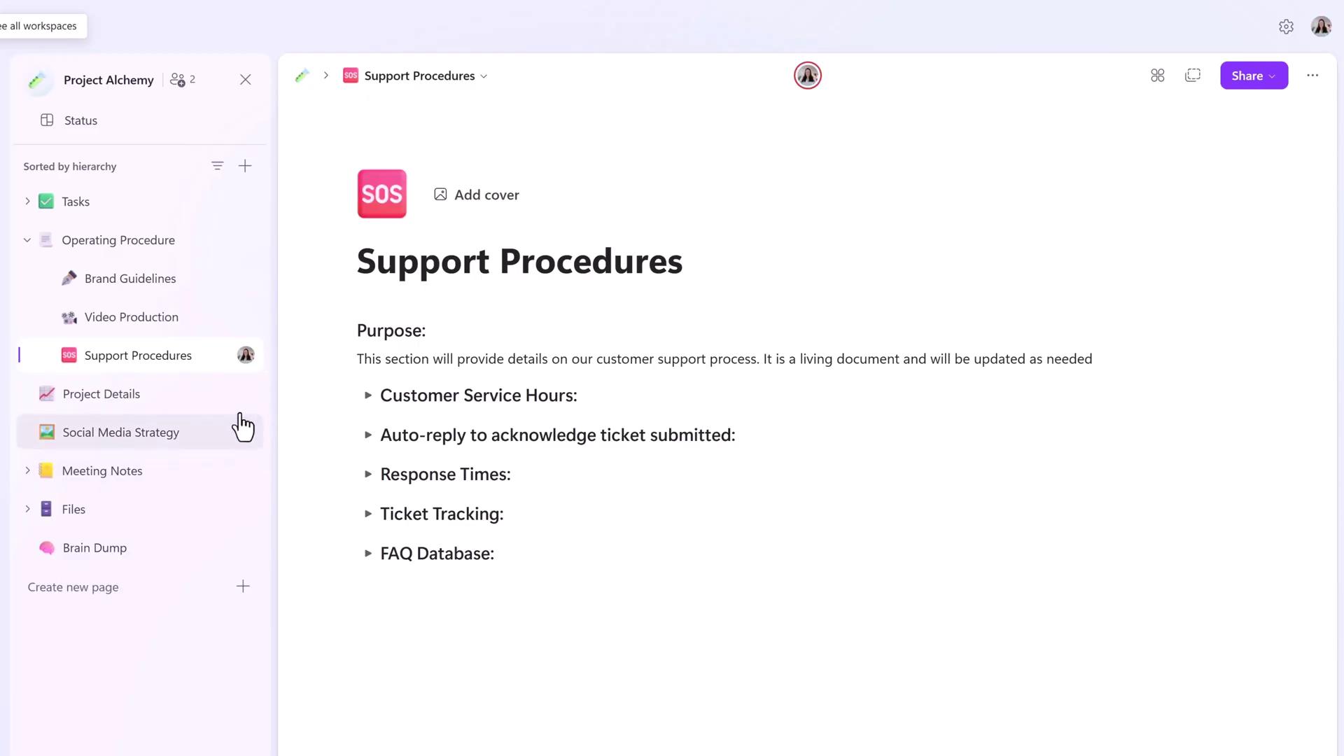
left_click(369, 478)
scroll(742, 541, "down", 1)
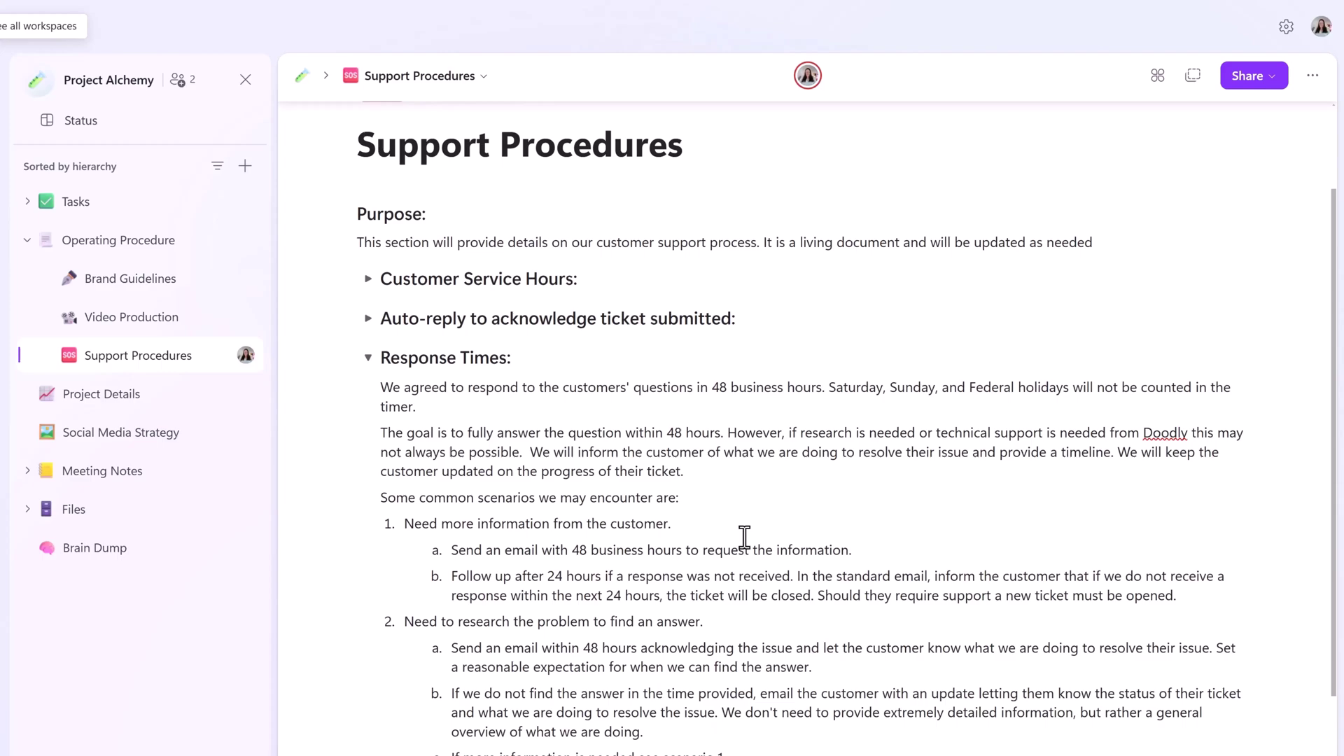
scroll(743, 537, "down", 1)
scroll(748, 533, "down", 1)
scroll(747, 532, "up", 1)
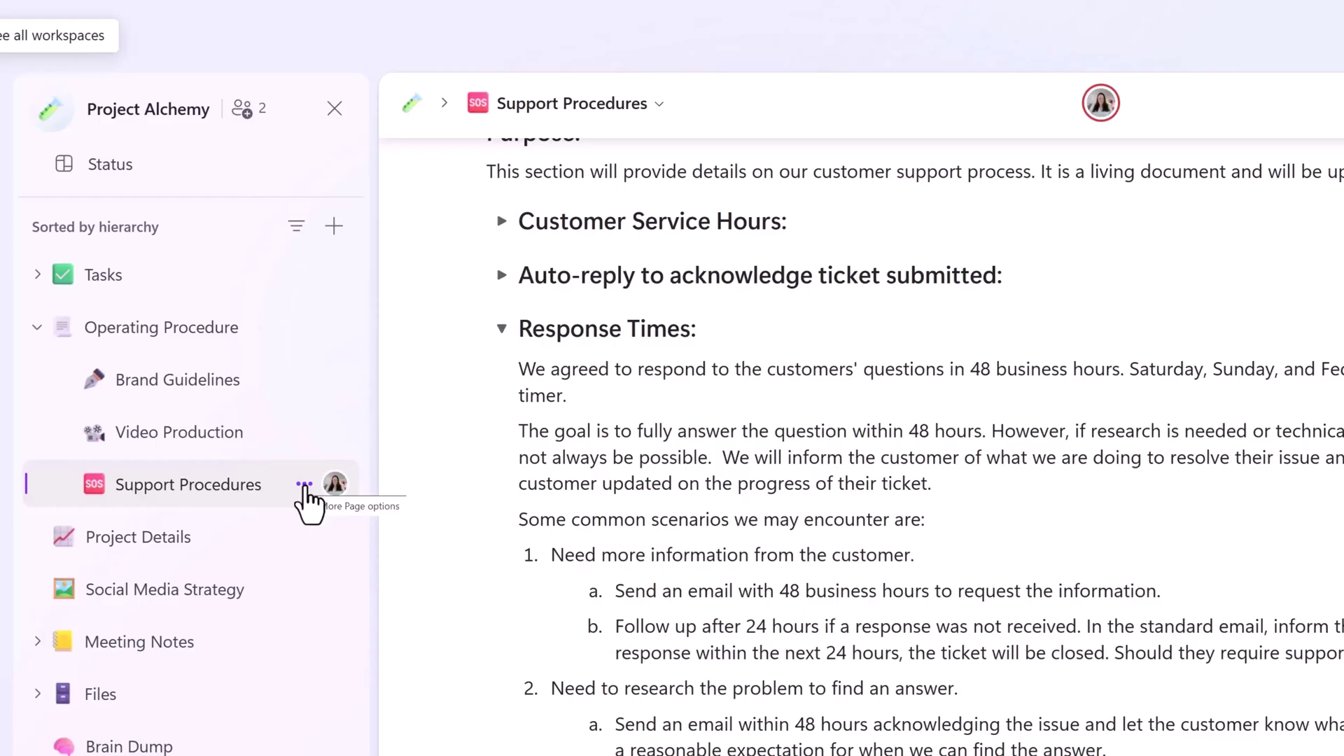
- Copy a shareable link to the Support Procedures page from the sidebar menu
left_click(303, 485)
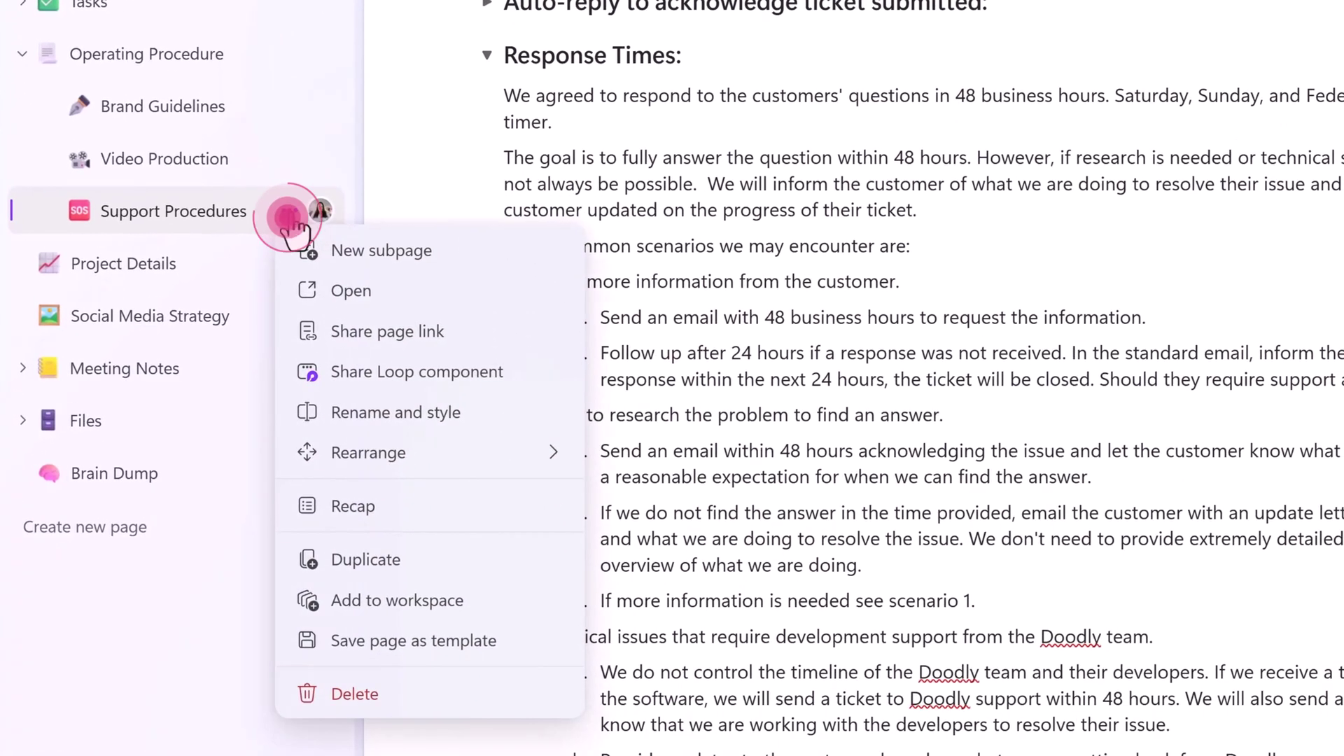
left_click(403, 334)
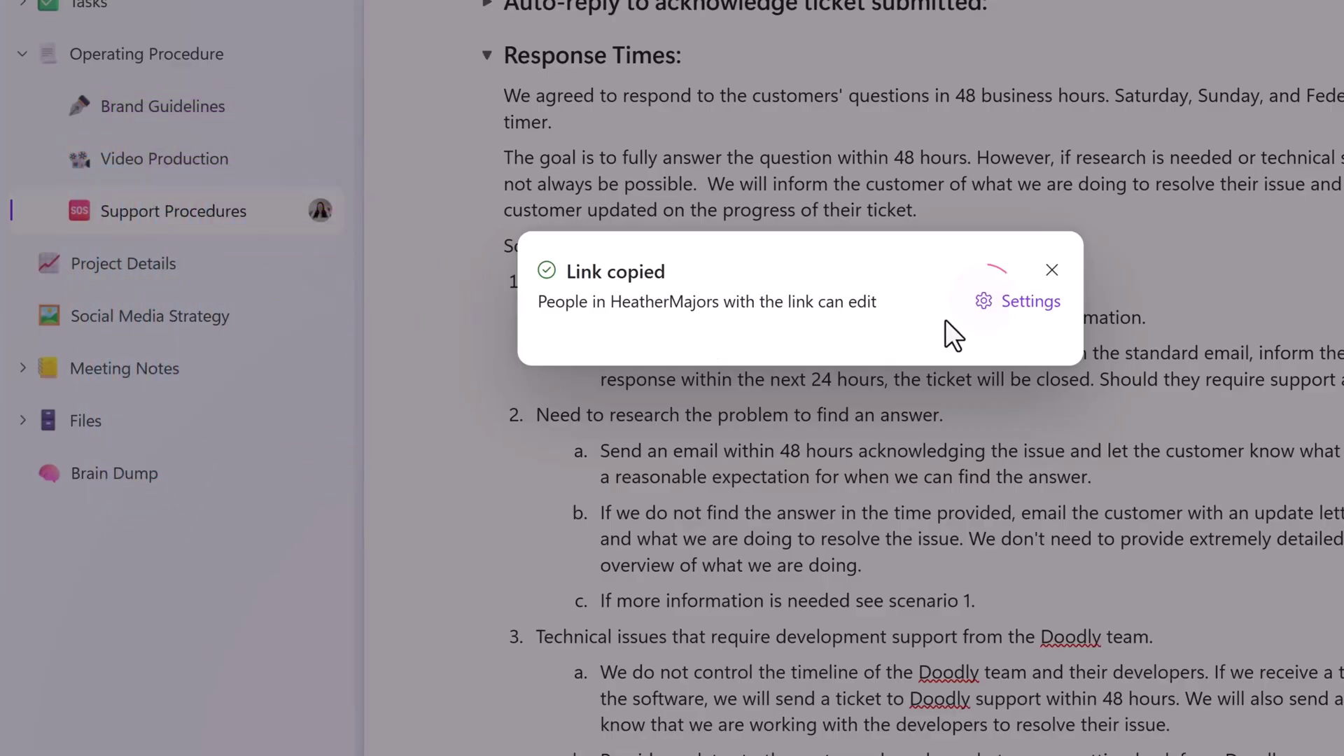
- Restrict the Support Procedures link to a chosen colleague with edit access and recopy it
left_click(984, 303)
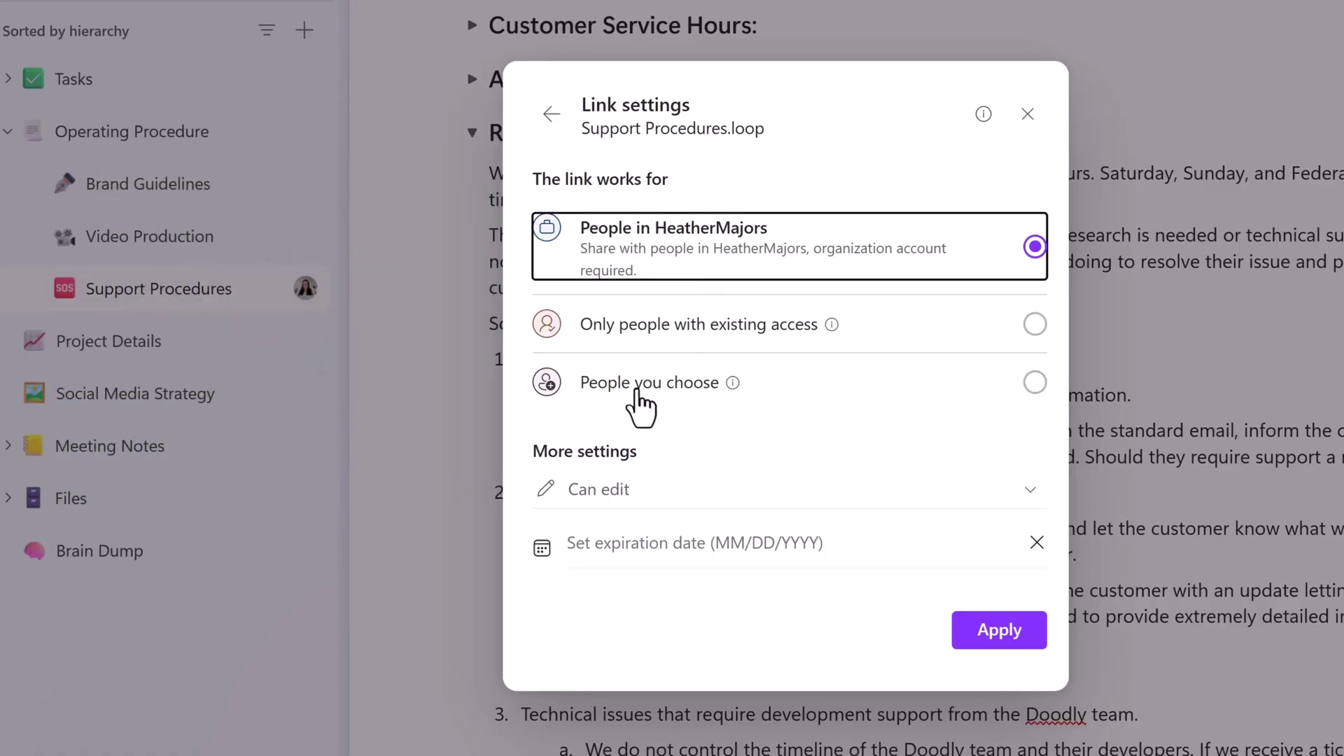
left_click(1035, 384)
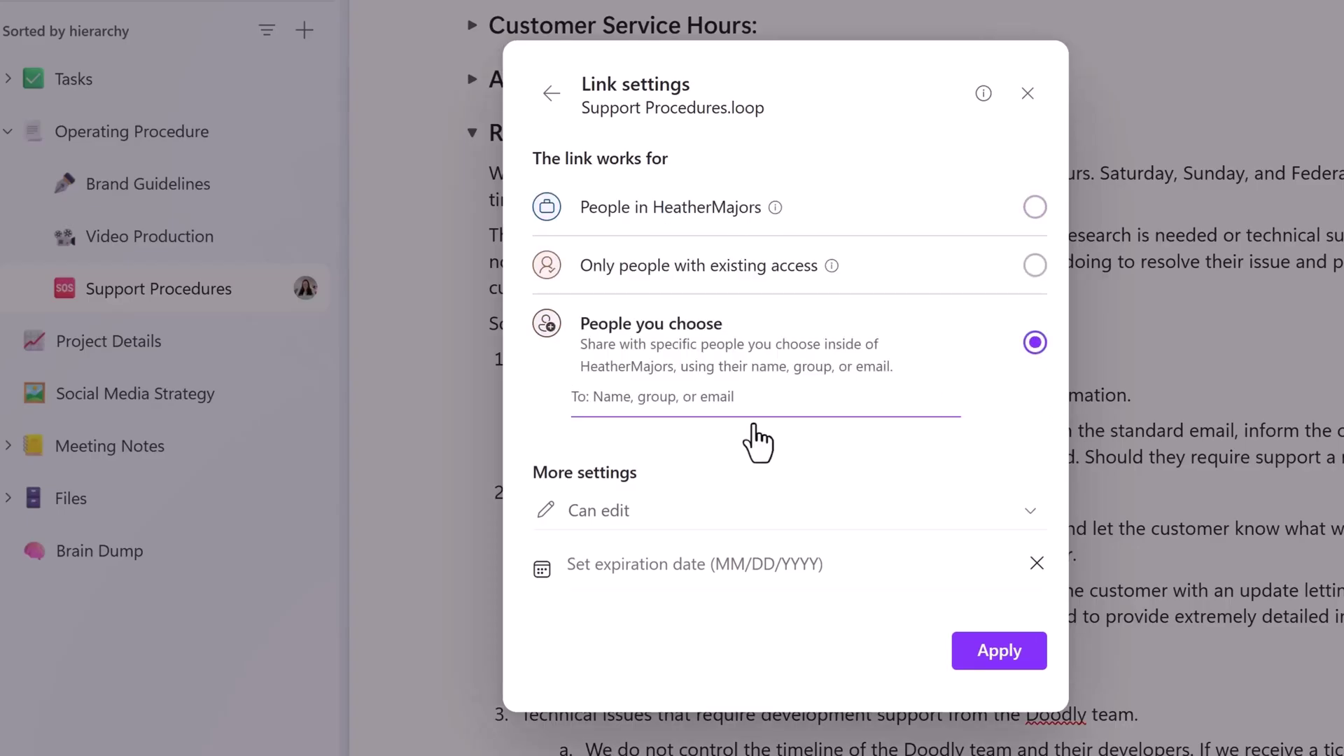
left_click(614, 408)
type("an")
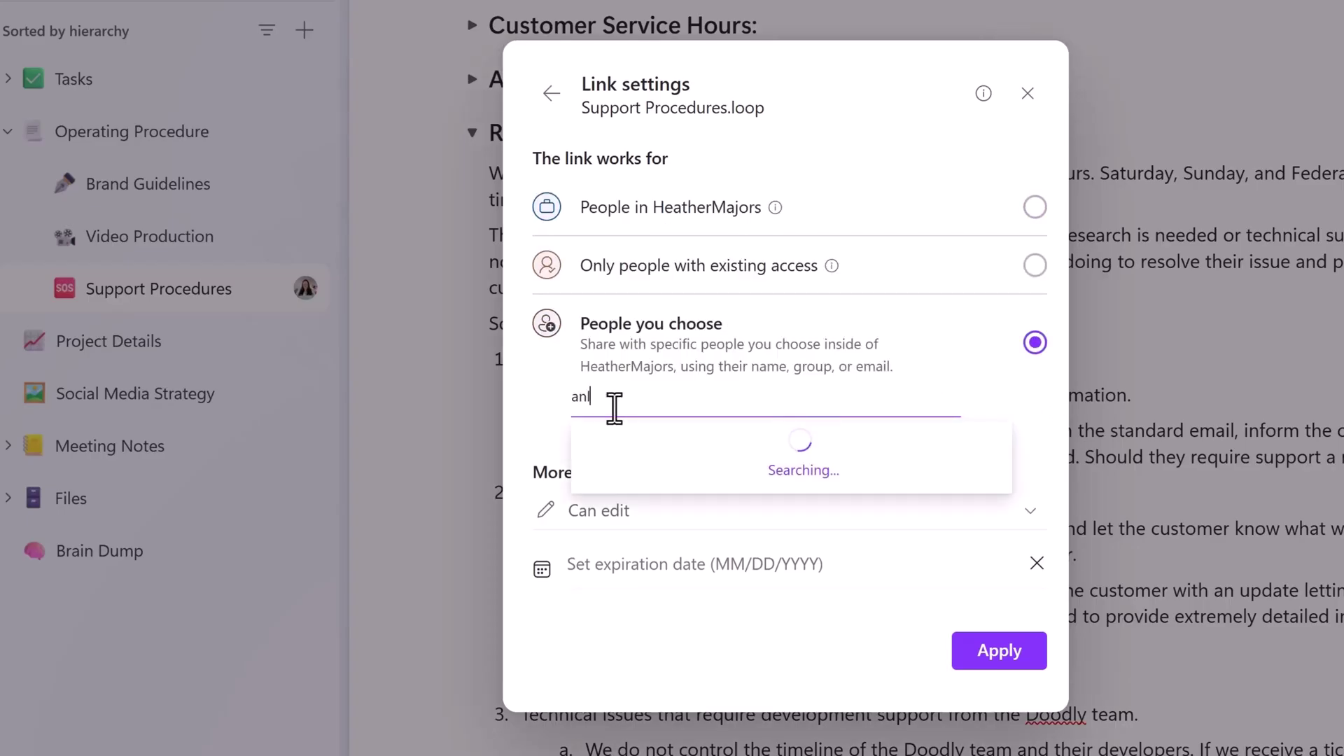
type("x")
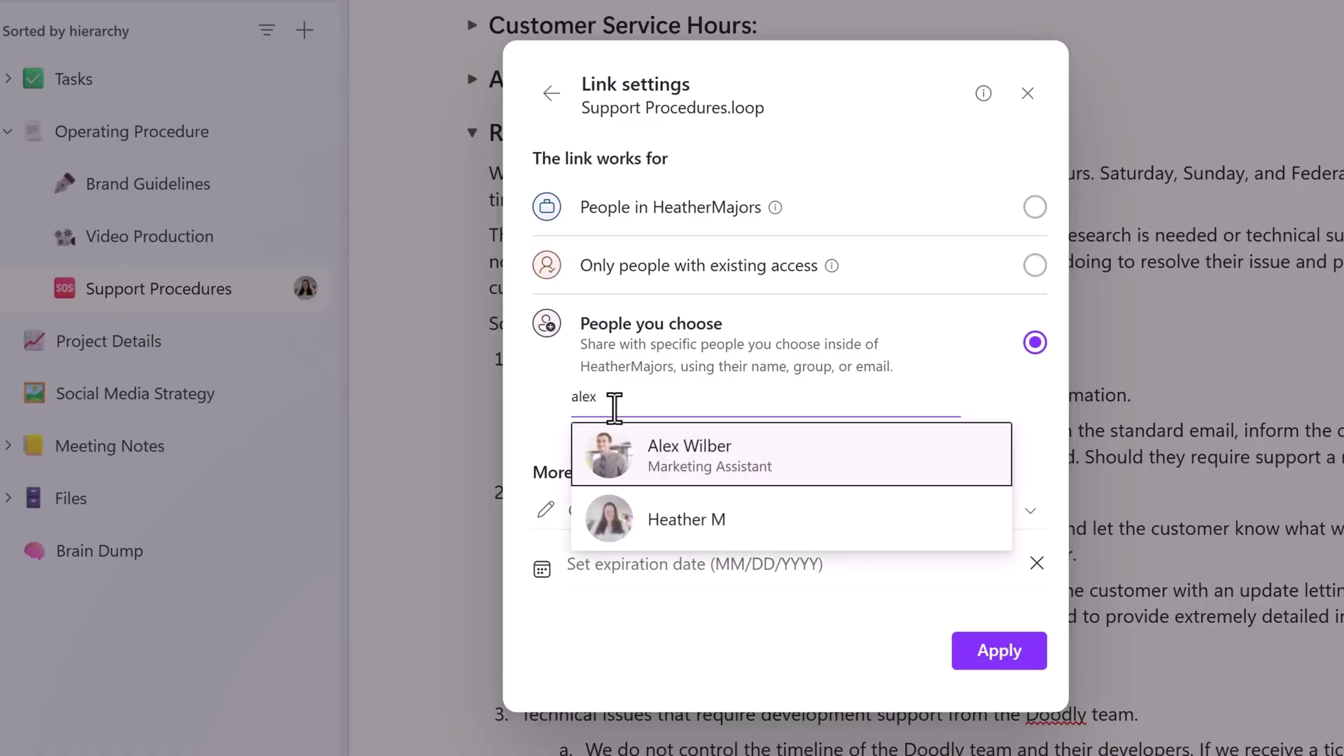
left_click(674, 454)
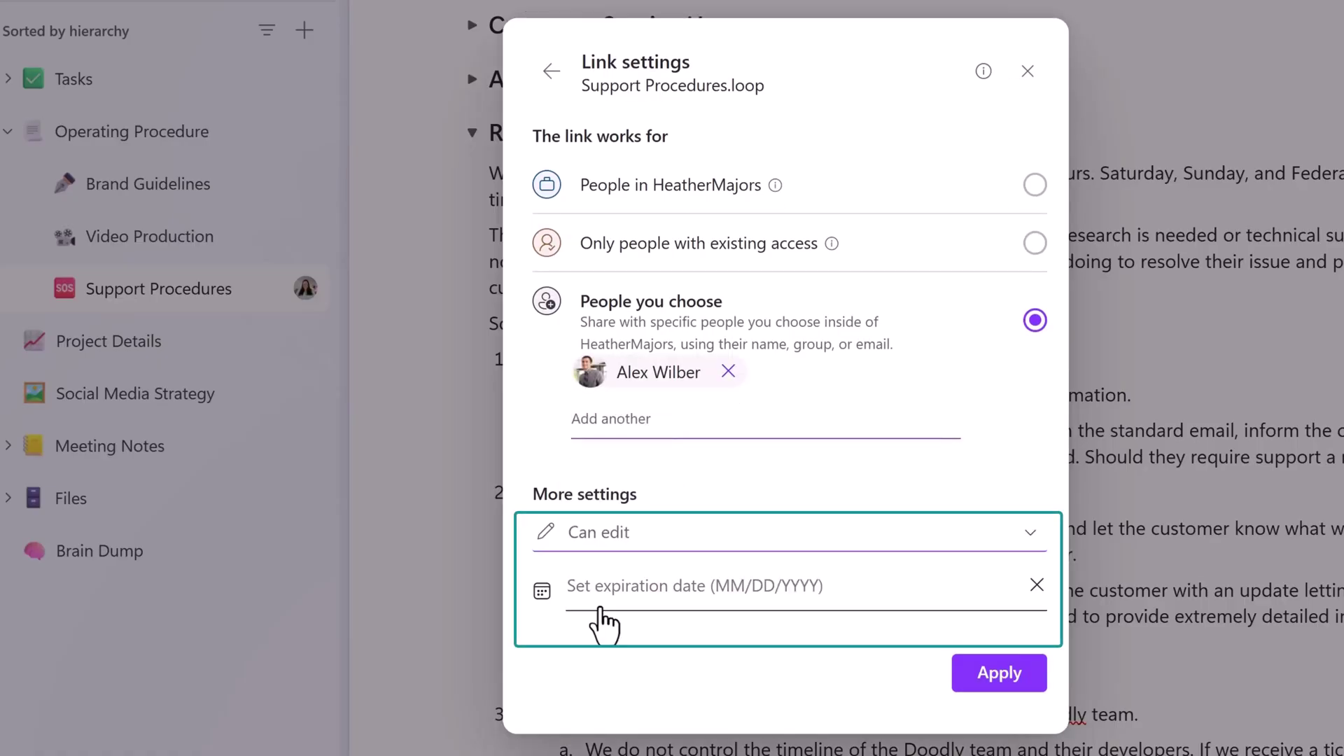
key("Tab")
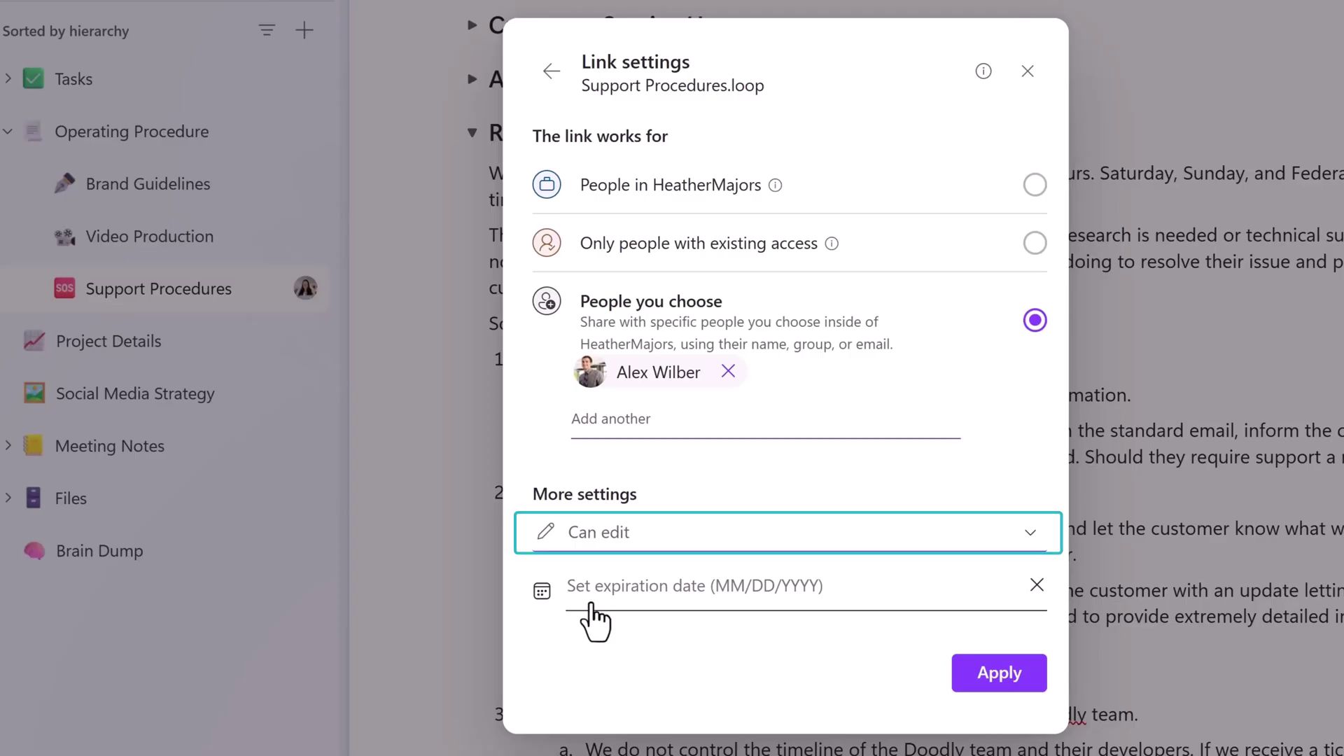
key("Tab")
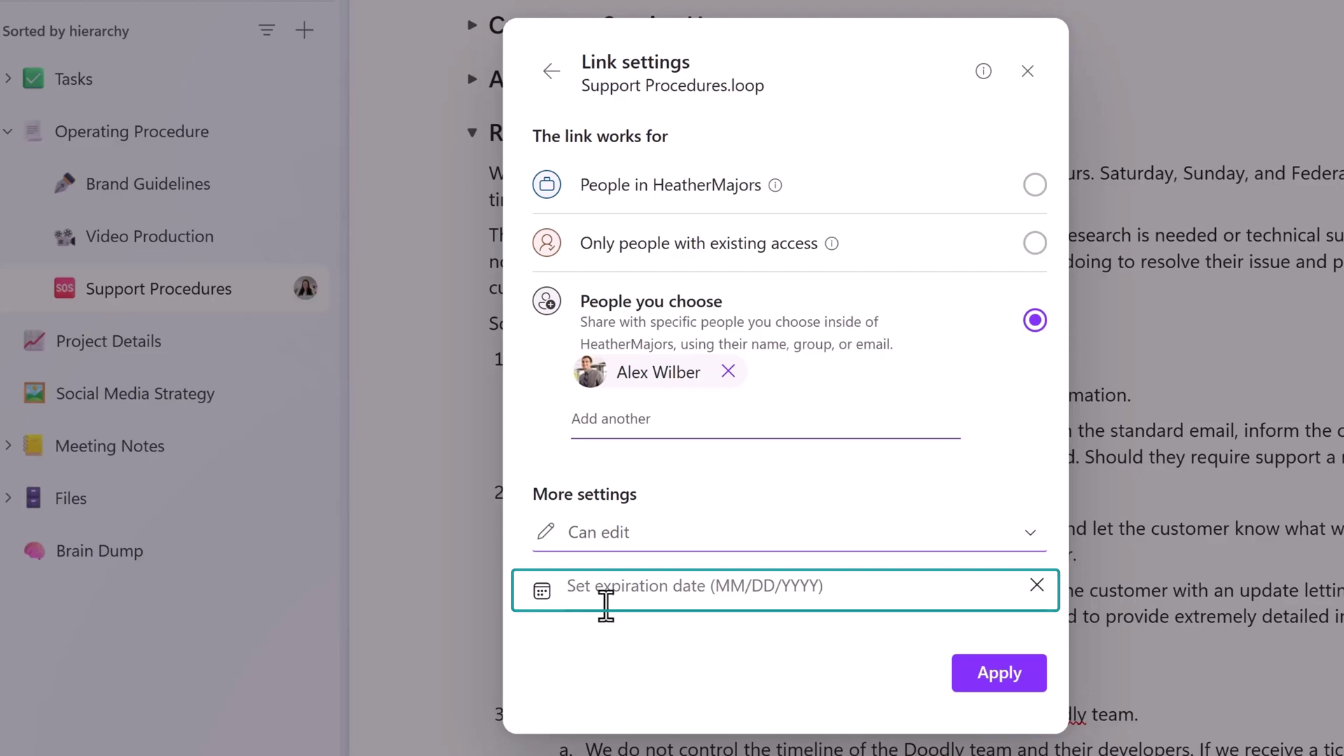
left_click(606, 605)
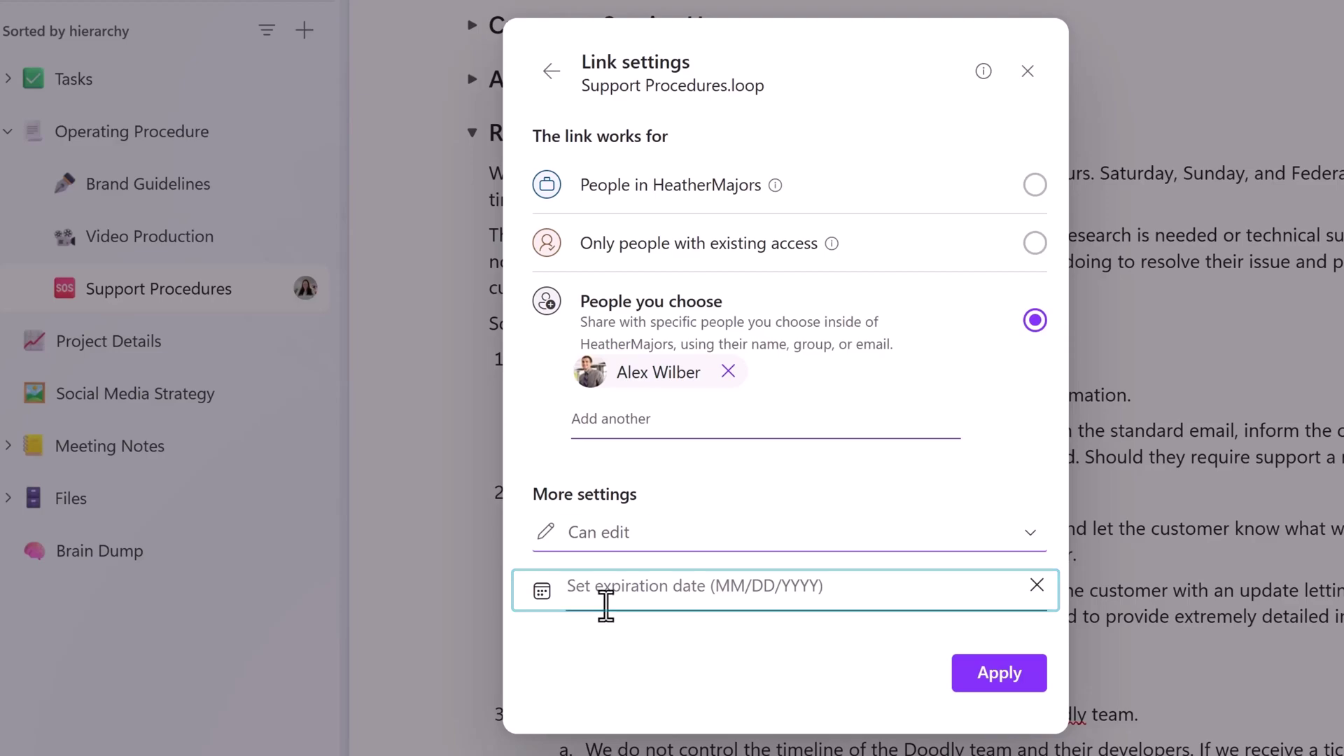
left_click(994, 691)
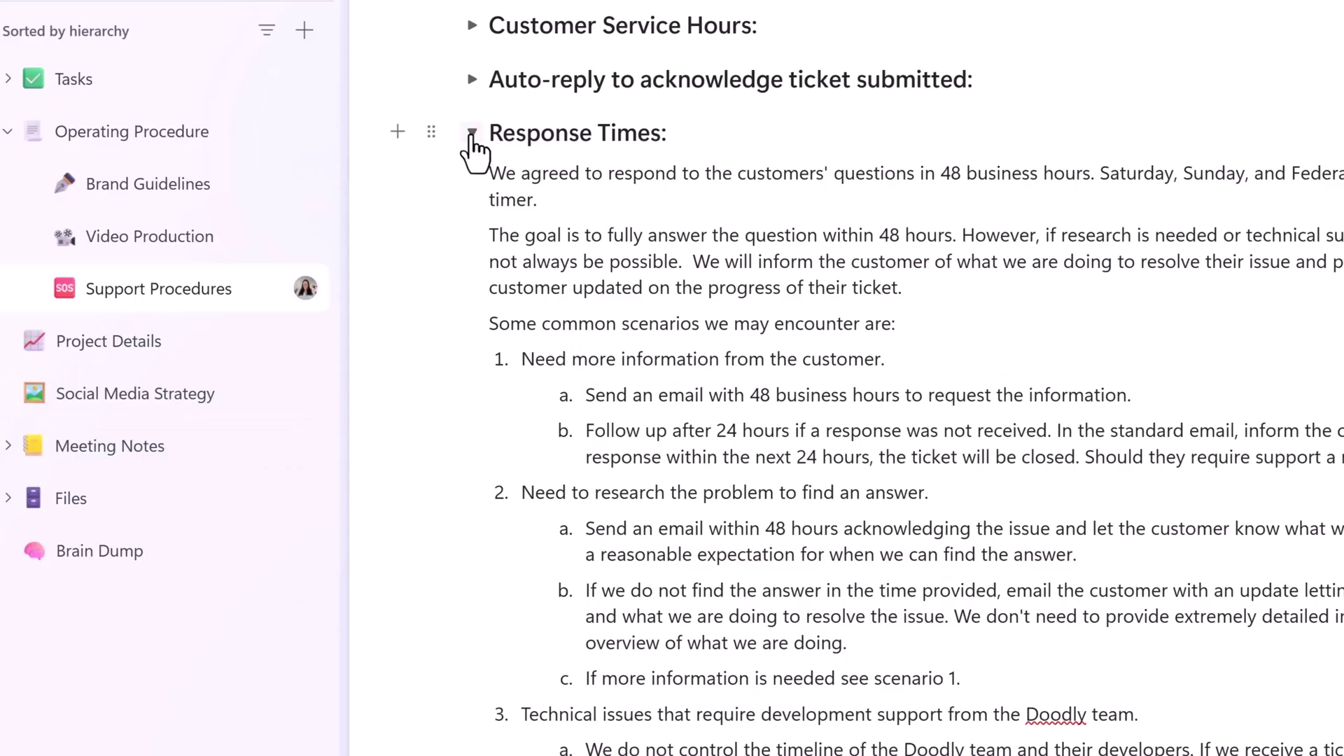
left_click(471, 133)
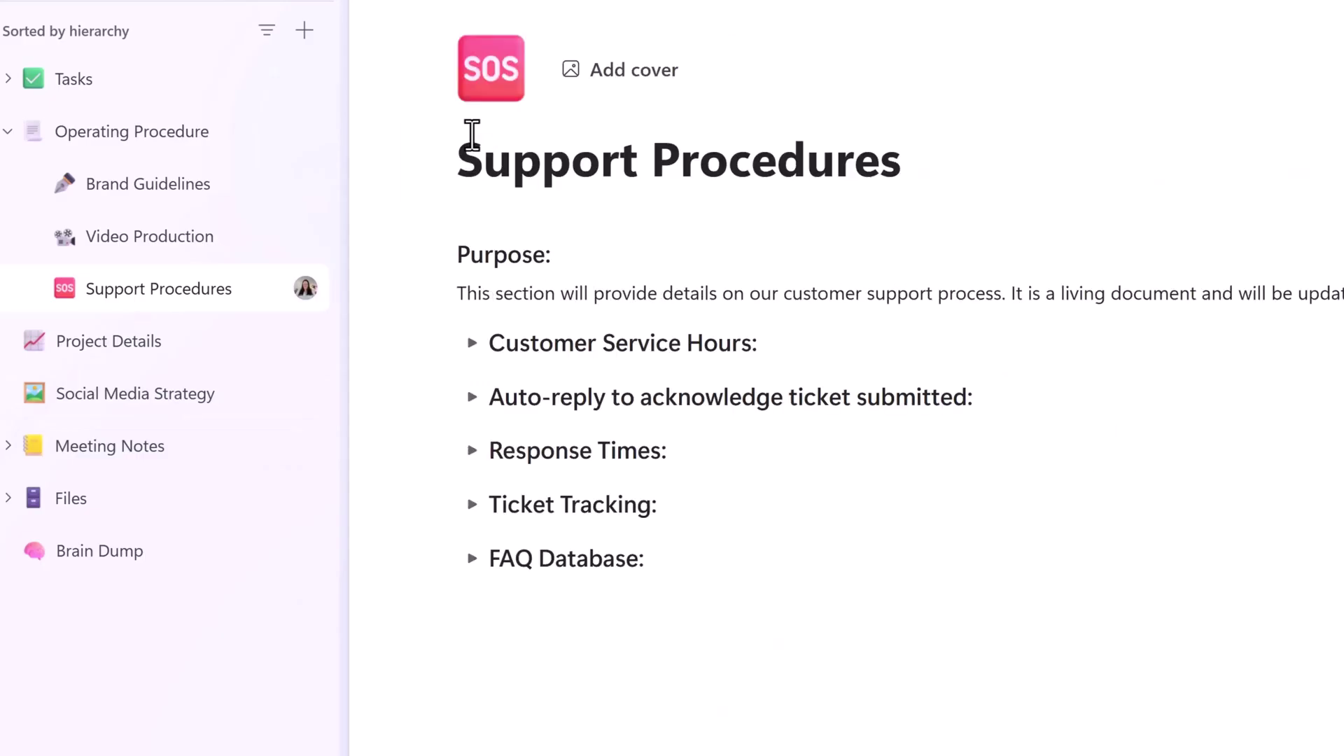
mouse_move(73, 78)
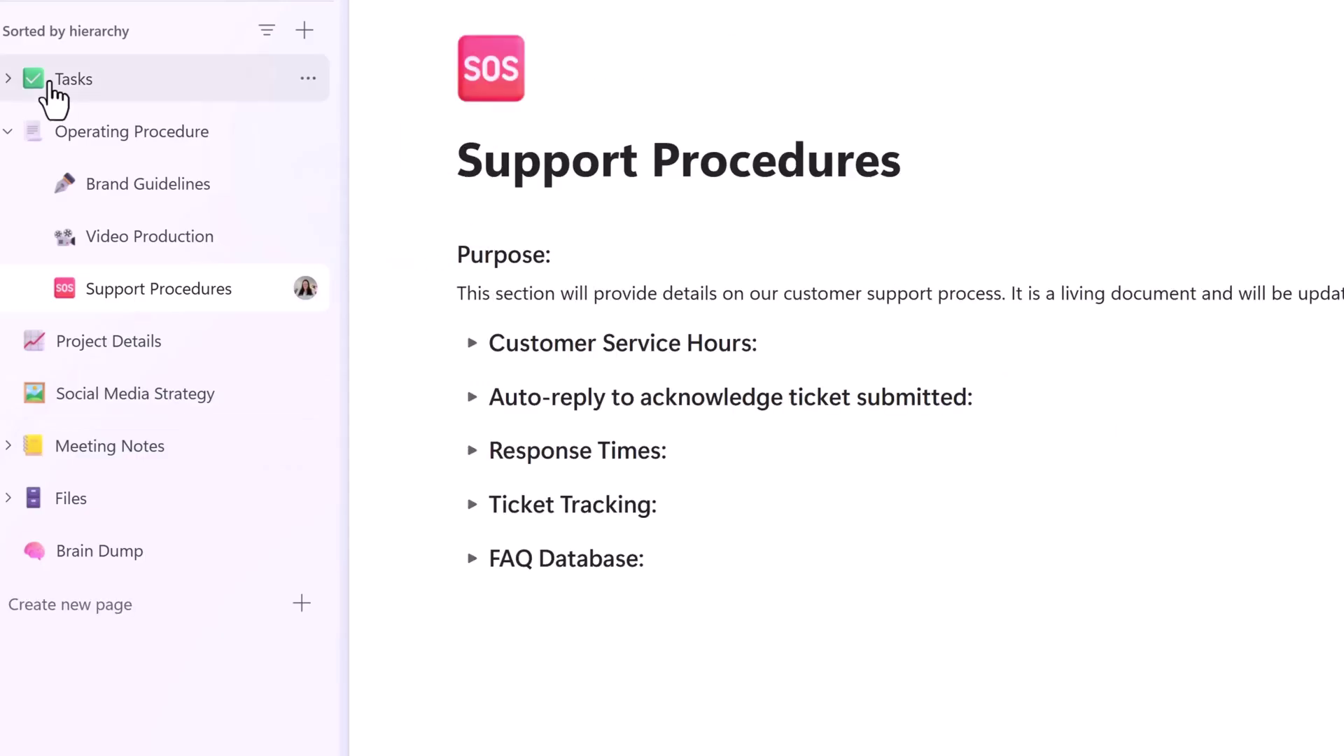
- Go to the Tasks page and peek at the 'Task I don't want people to know about' section
left_click(55, 94)
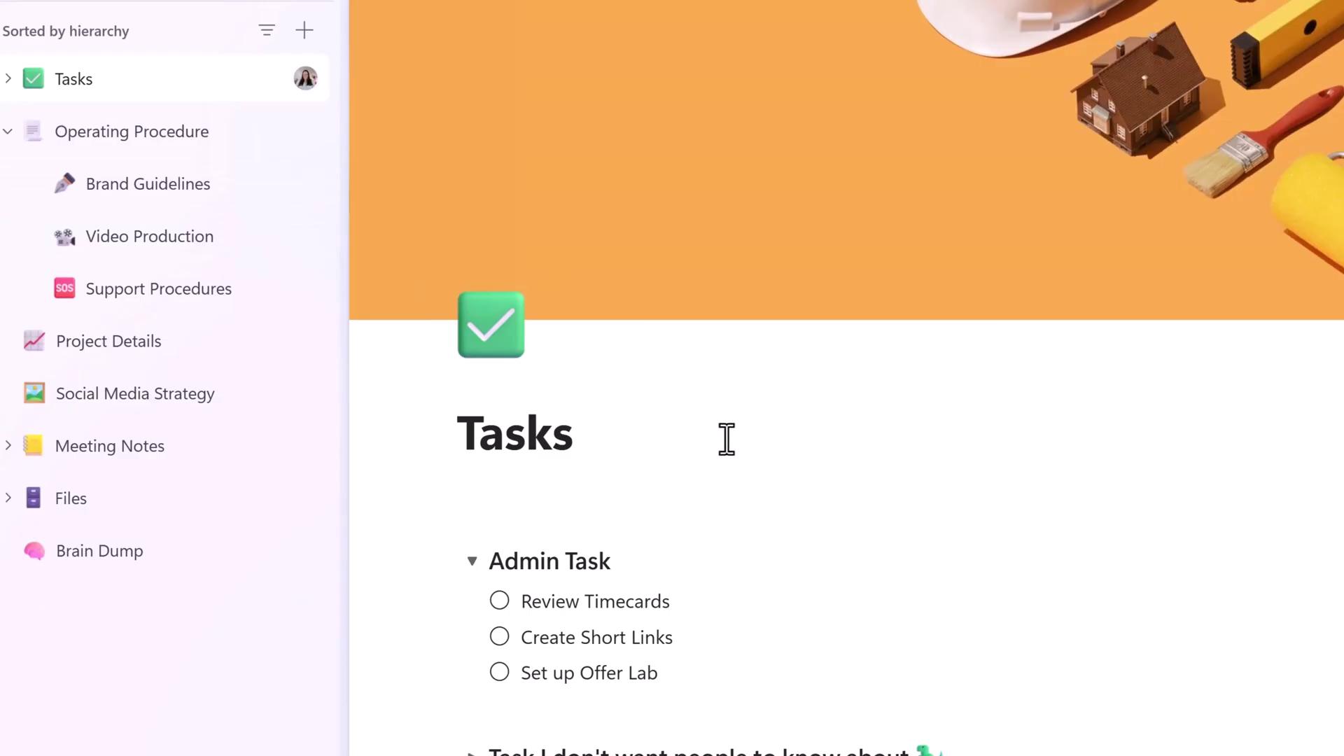
scroll(726, 439, "down", 2)
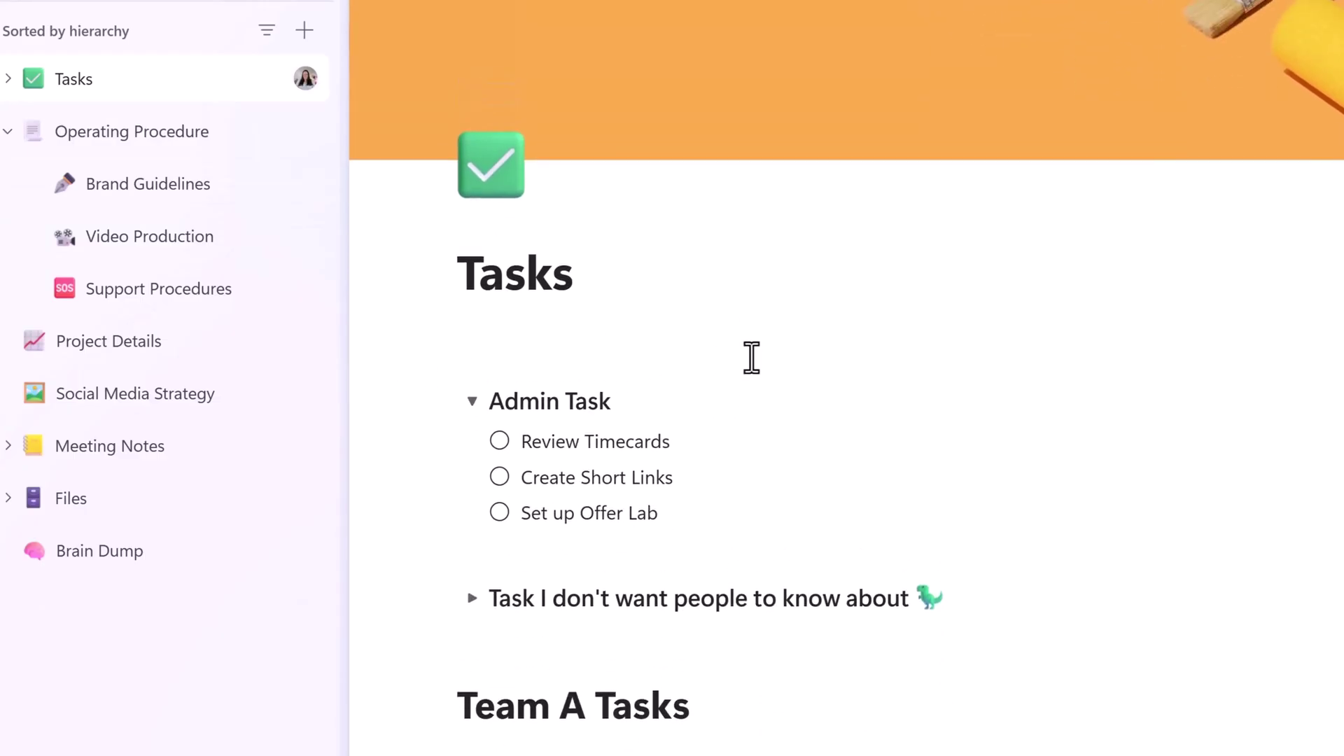
scroll(735, 357, "down", 3)
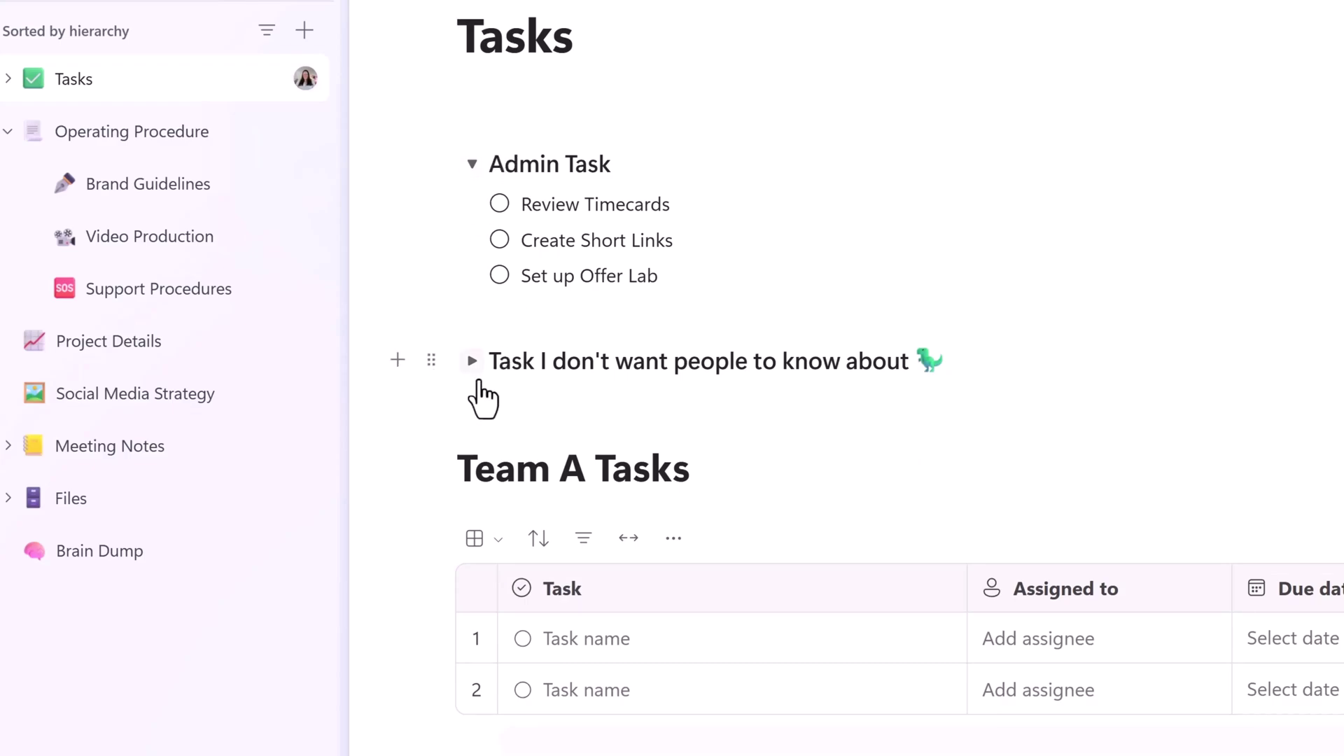
left_click(471, 361)
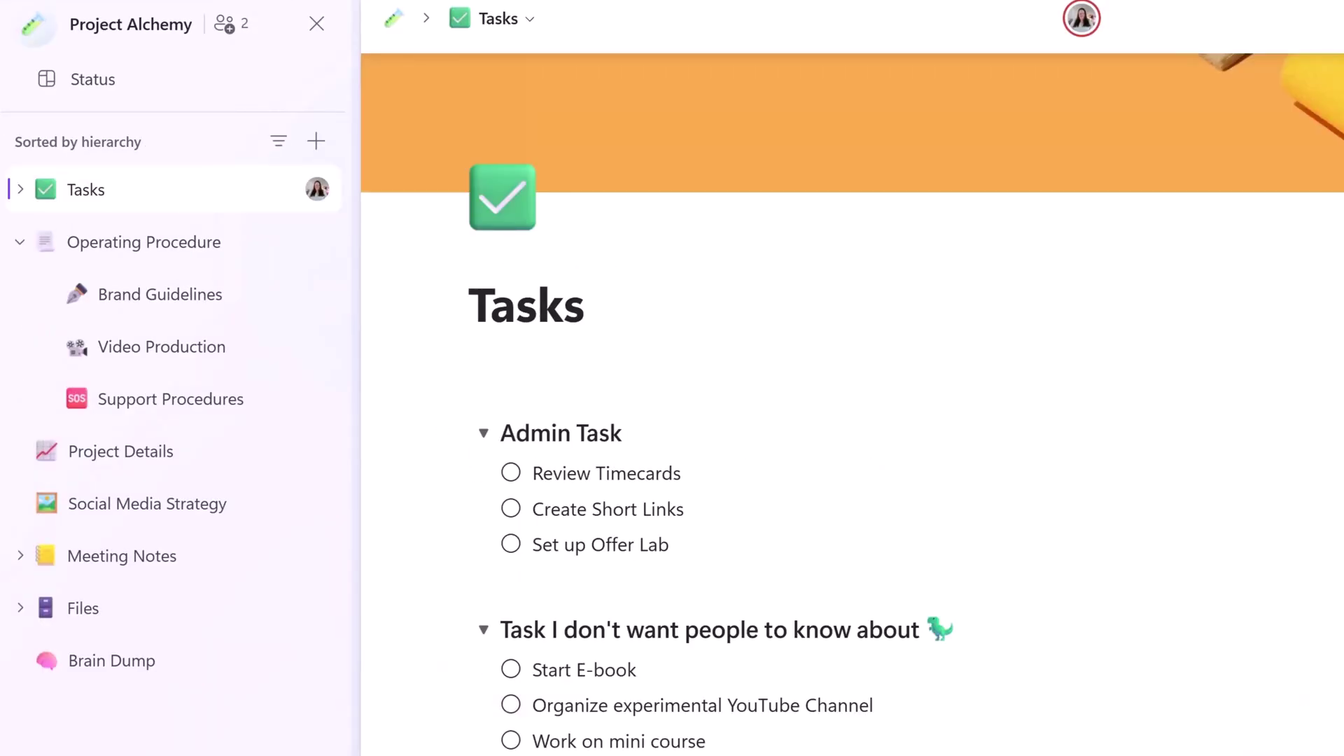
scroll(725, 628, "down", 2)
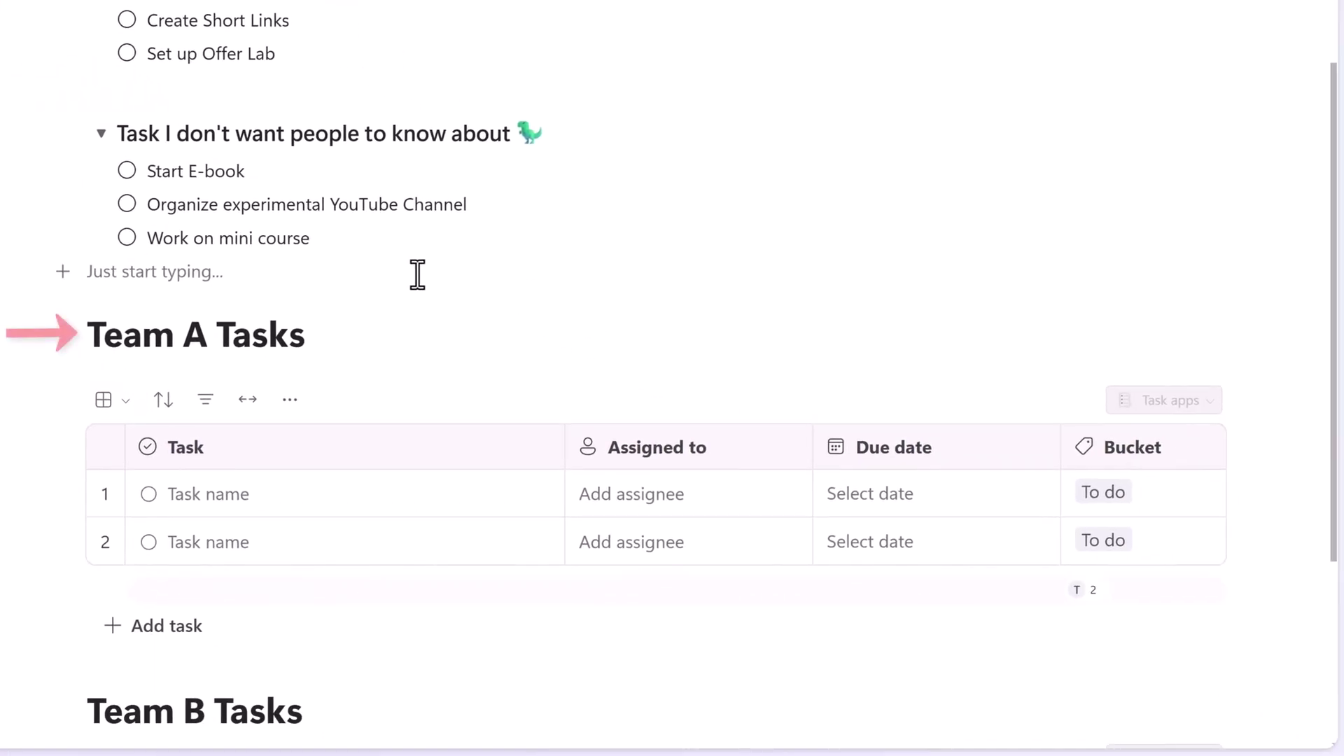
left_click(102, 133)
type("s")
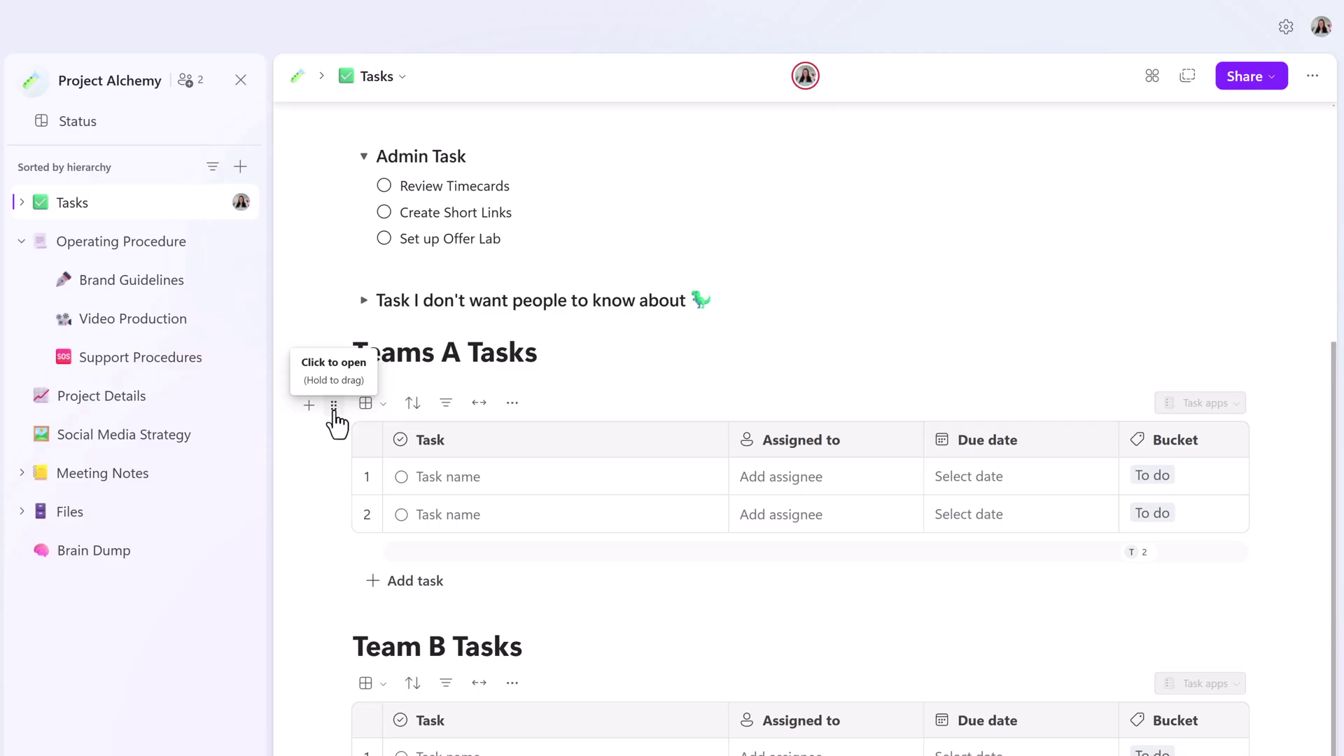
- Convert the Teams A Tasks table block into a Loop component
left_click(334, 407)
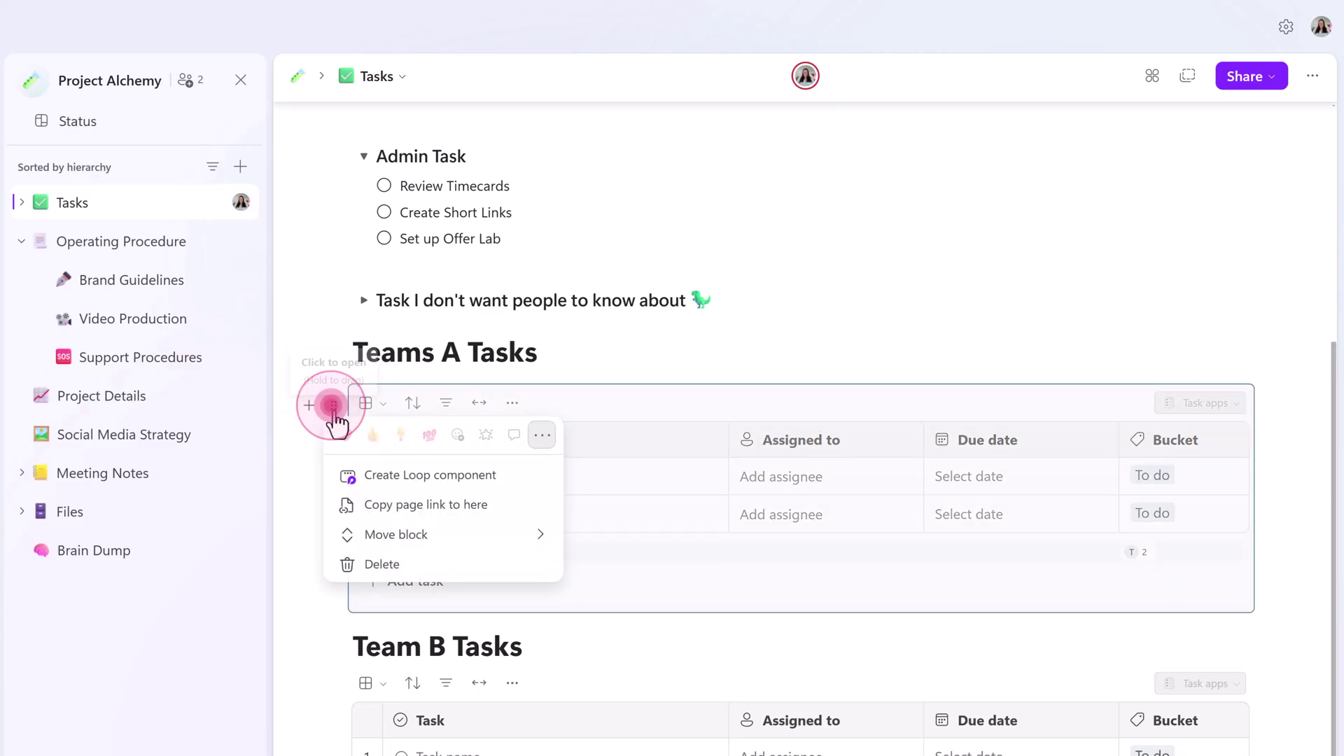
left_click(396, 478)
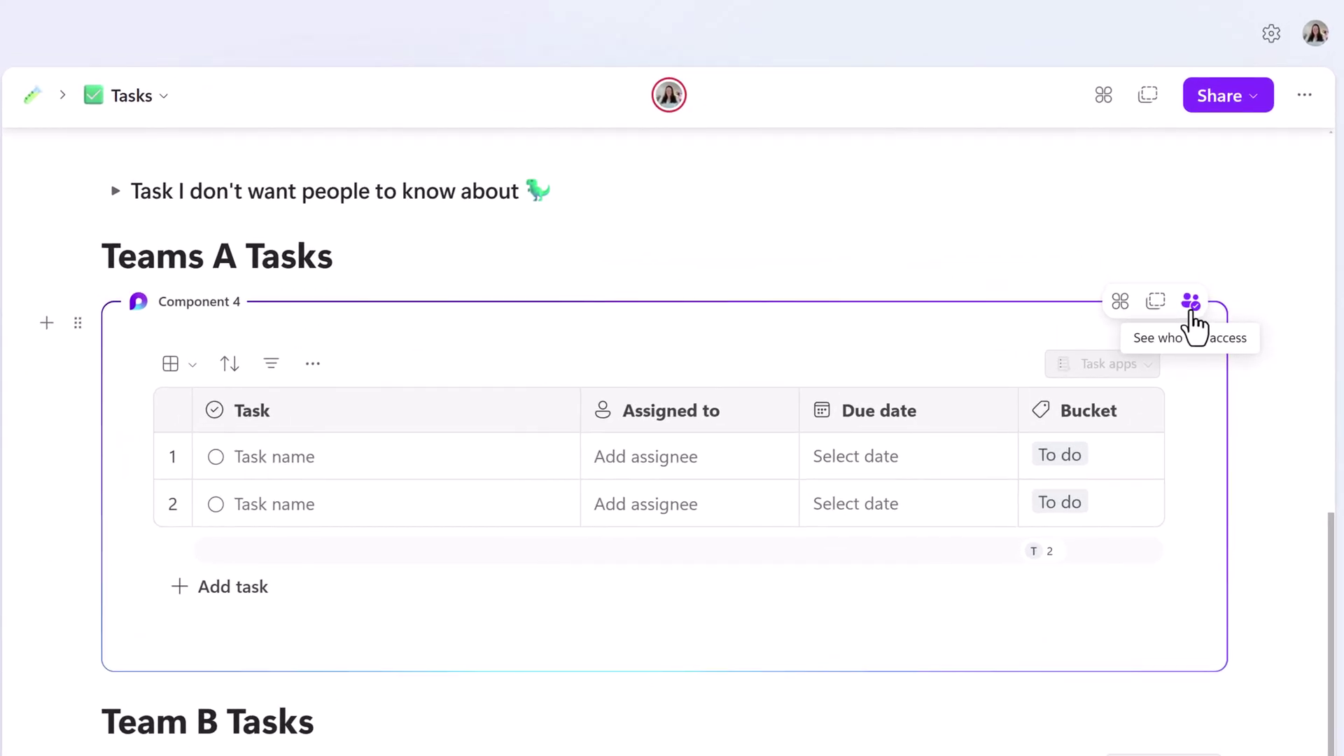
- Review who has access to the Teams A Tasks component and copy its link
left_click(1191, 304)
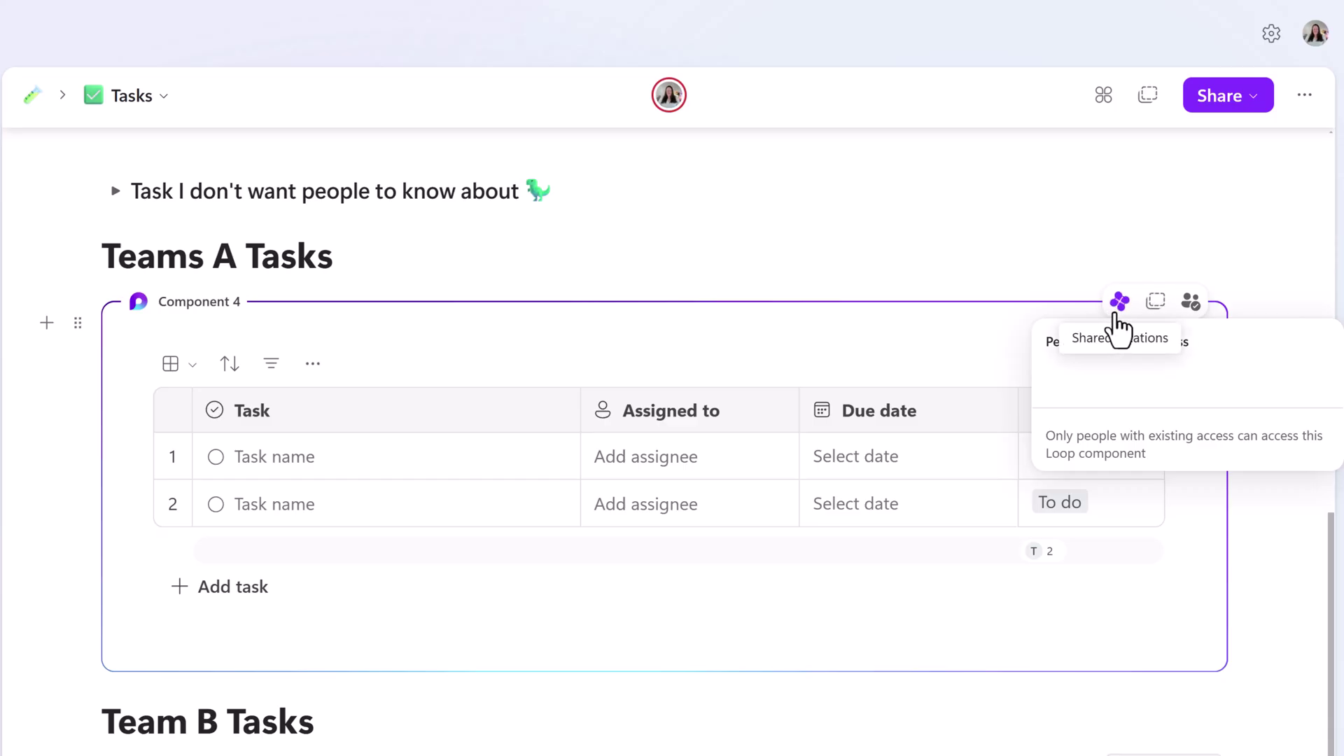
left_click(1159, 315)
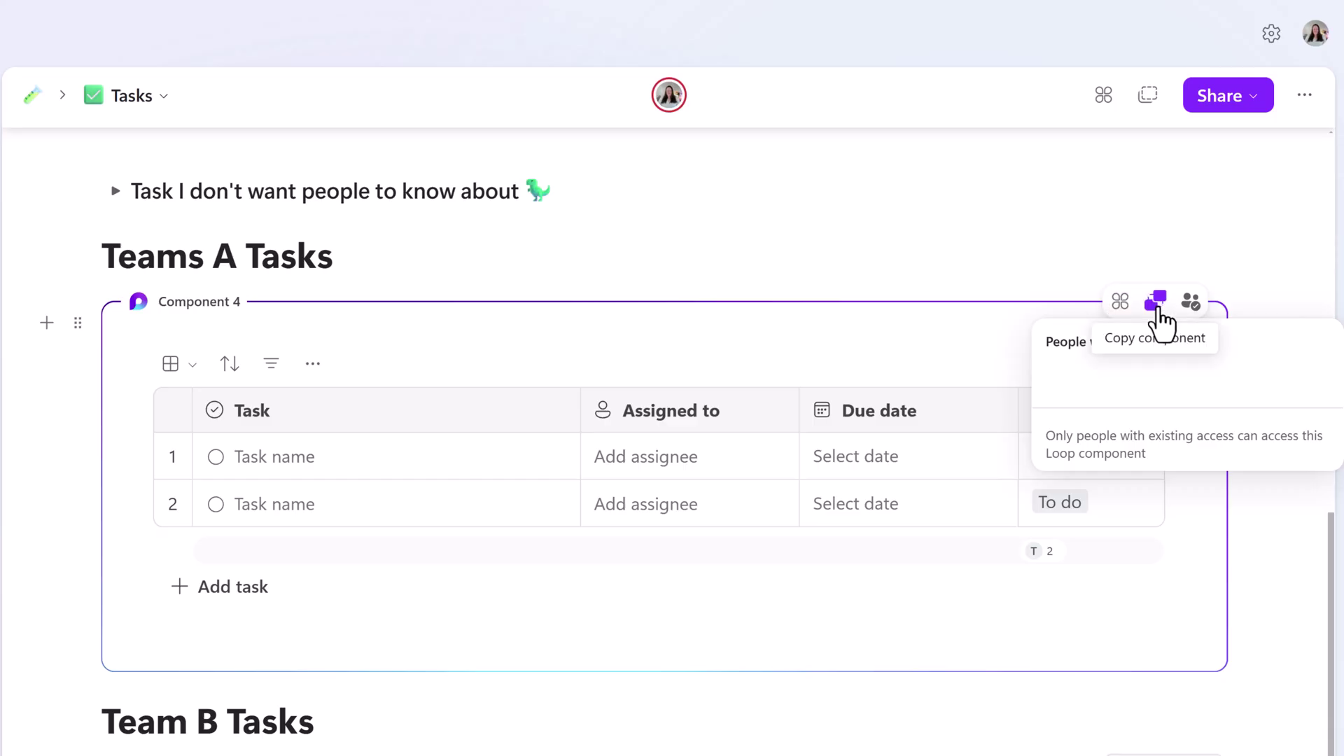
left_click(1158, 313)
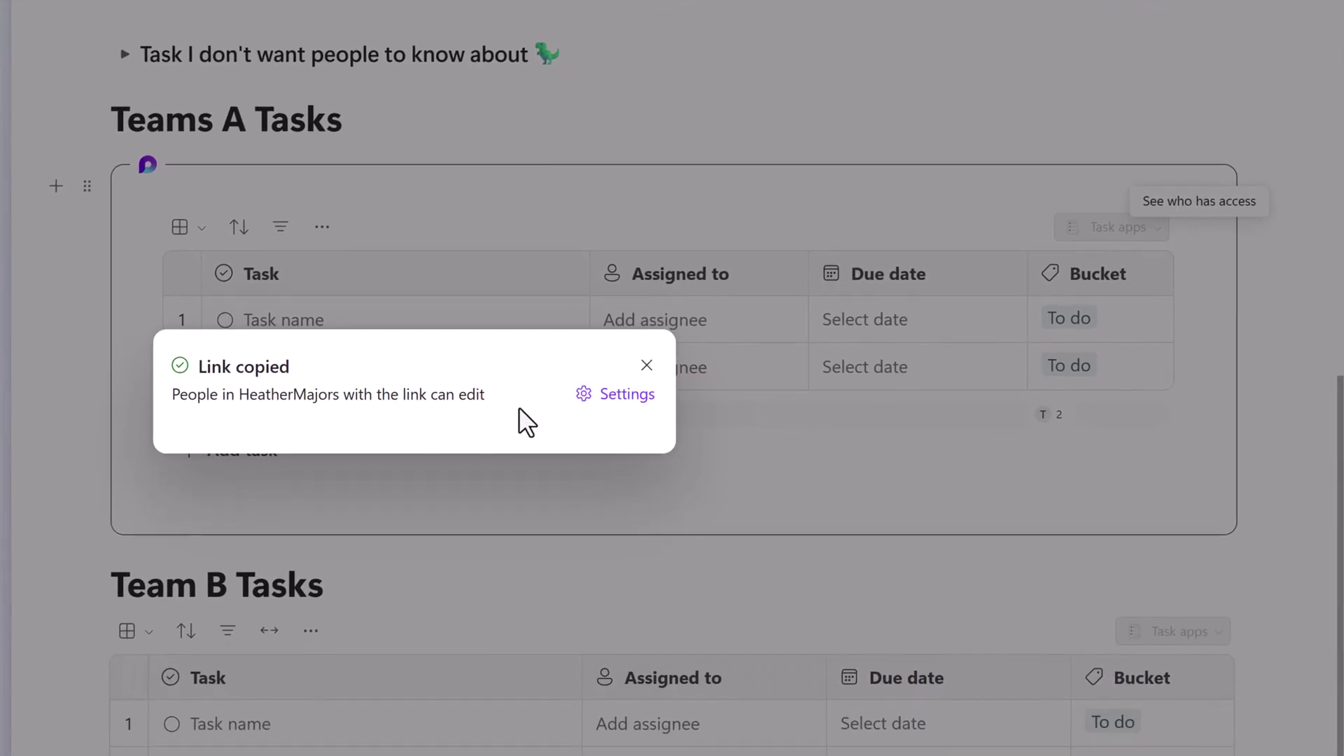
- Limit the component link to Joni Sherman and Lee Gu with edit rights and recopy it
left_click(621, 394)
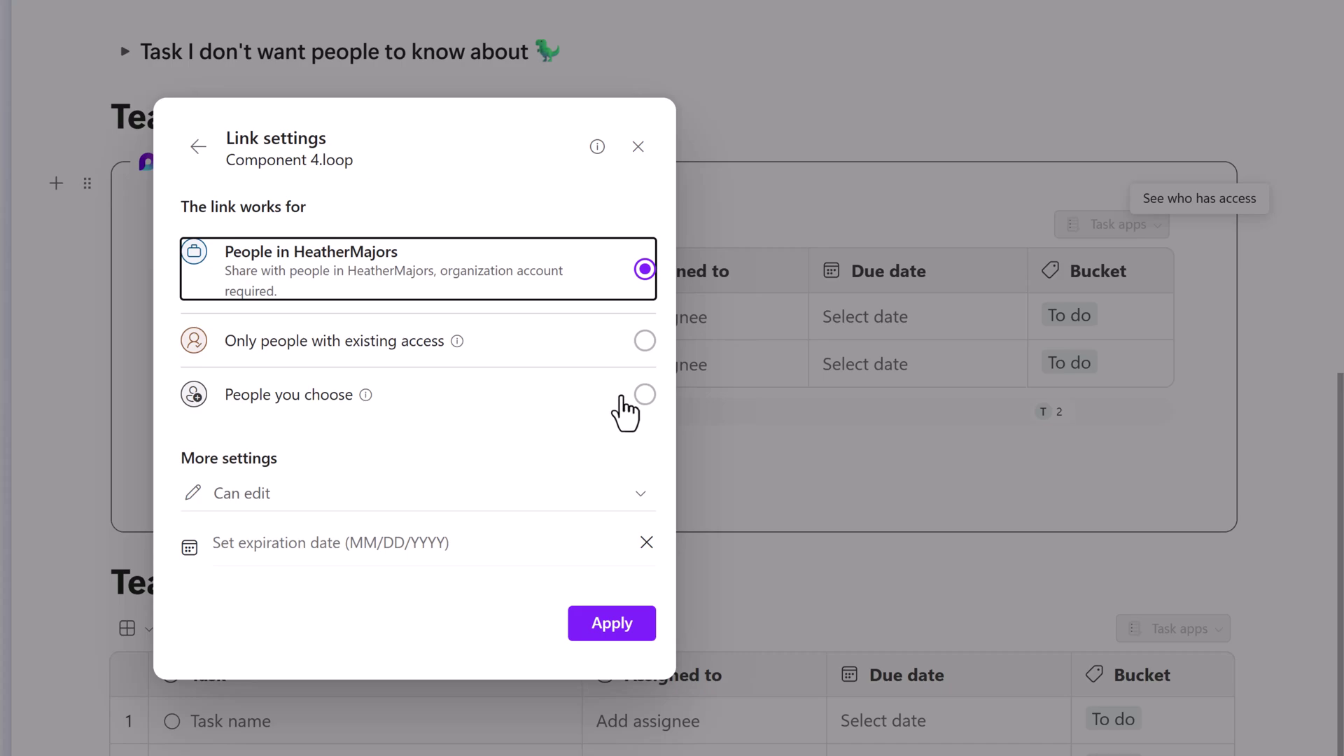
left_click(643, 396)
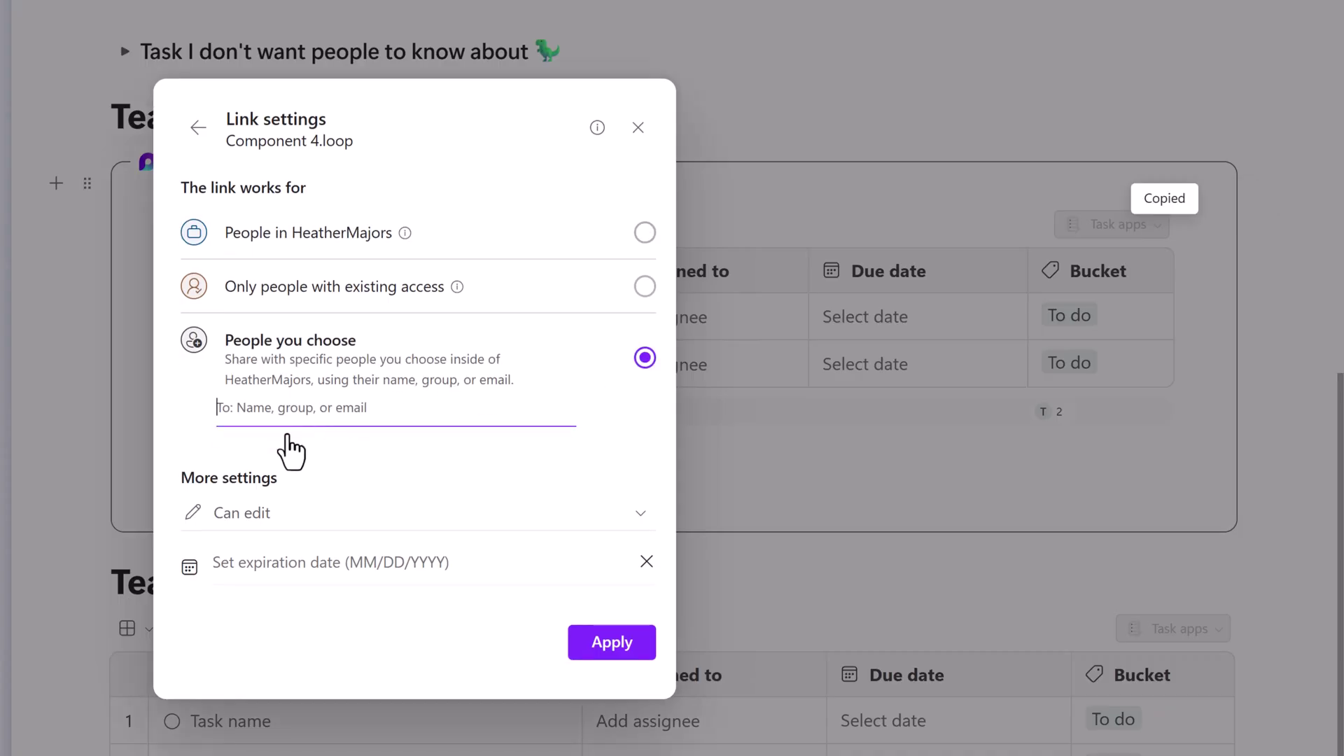
type("joni")
left_click(307, 467)
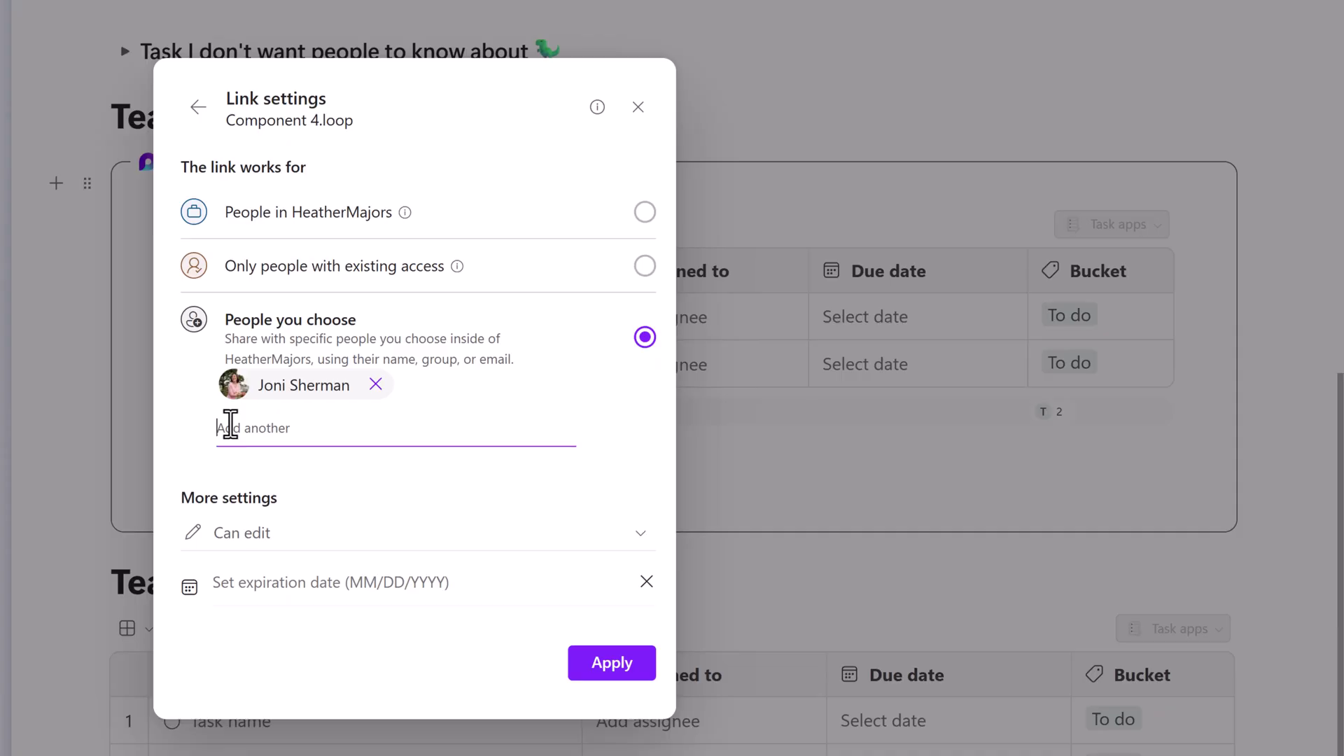
type("Lee")
left_click(363, 492)
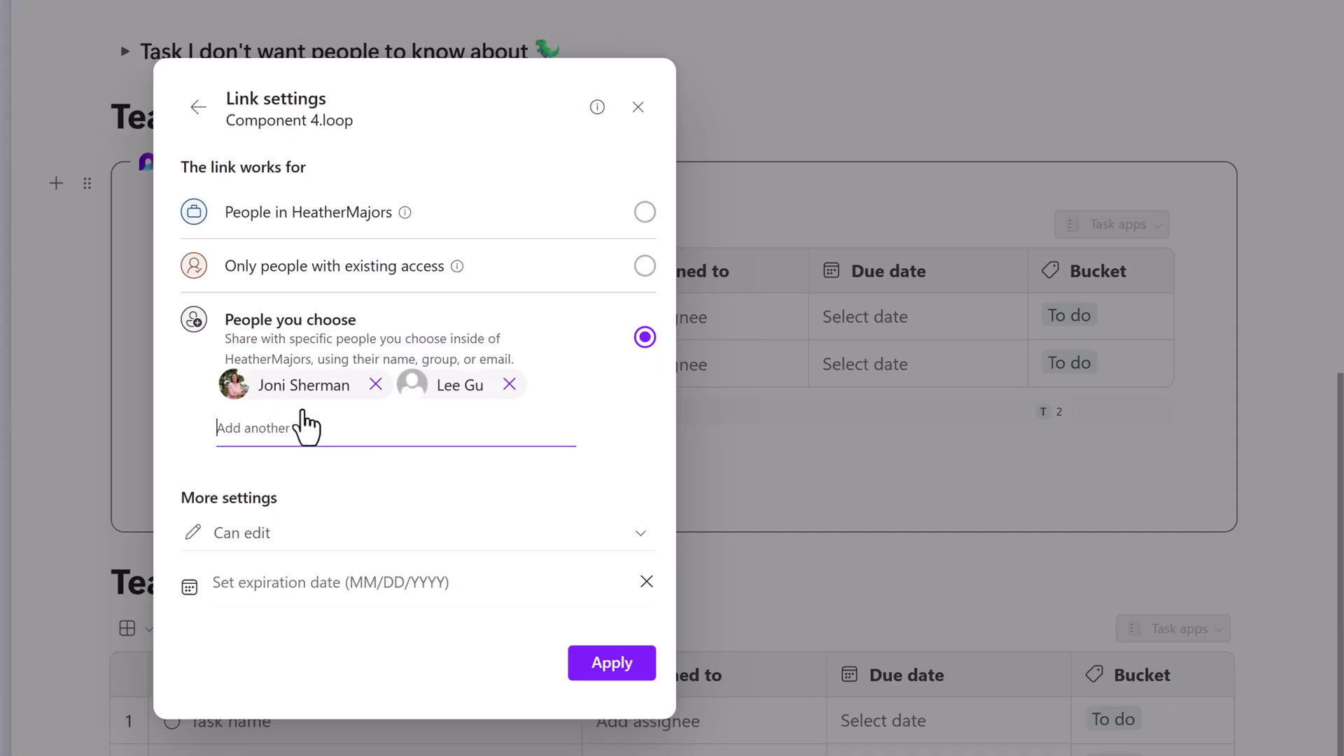
left_click(643, 684)
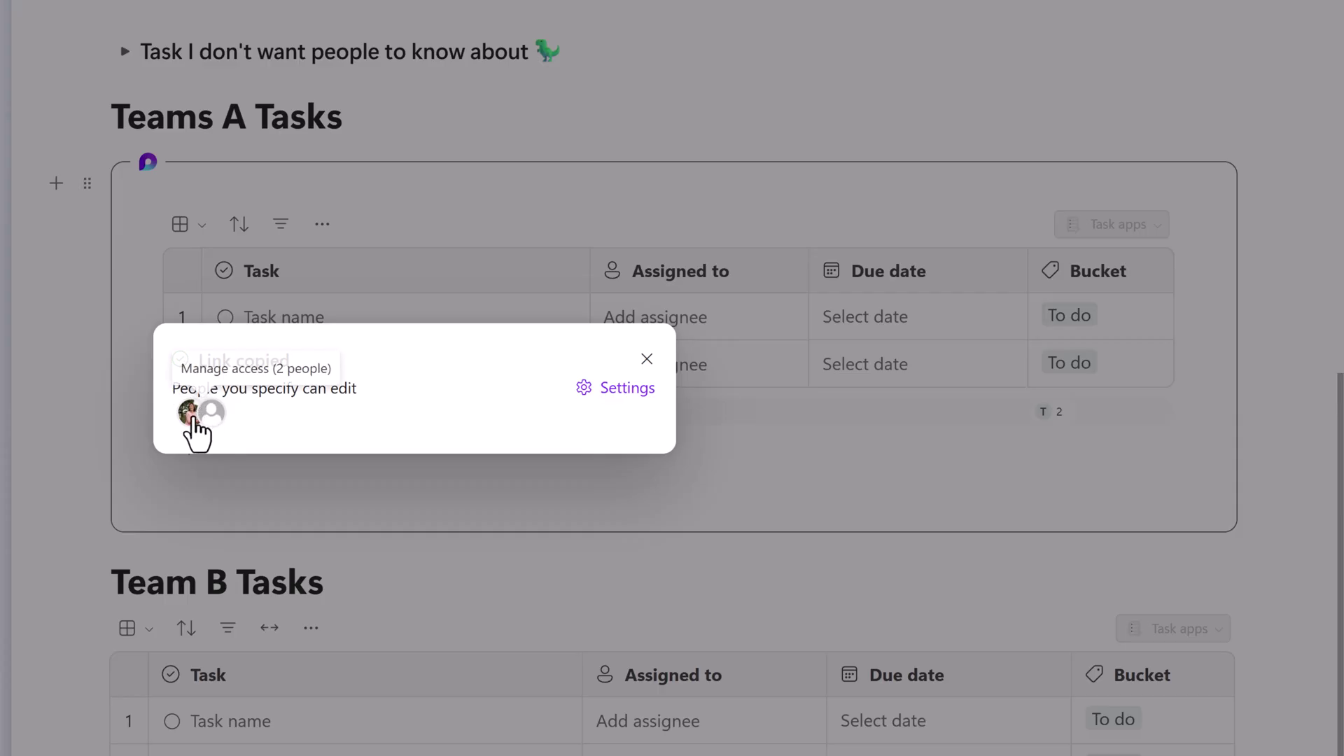
left_click(424, 127)
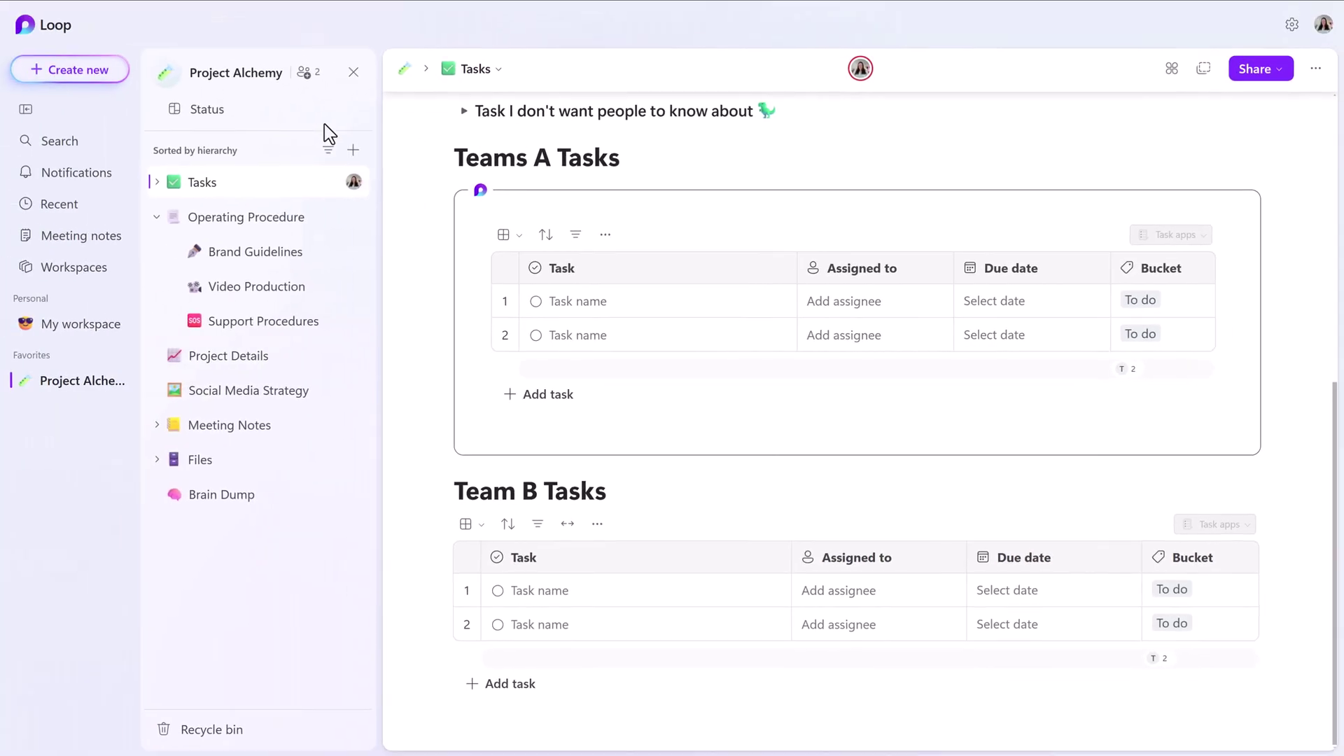
left_click(309, 76)
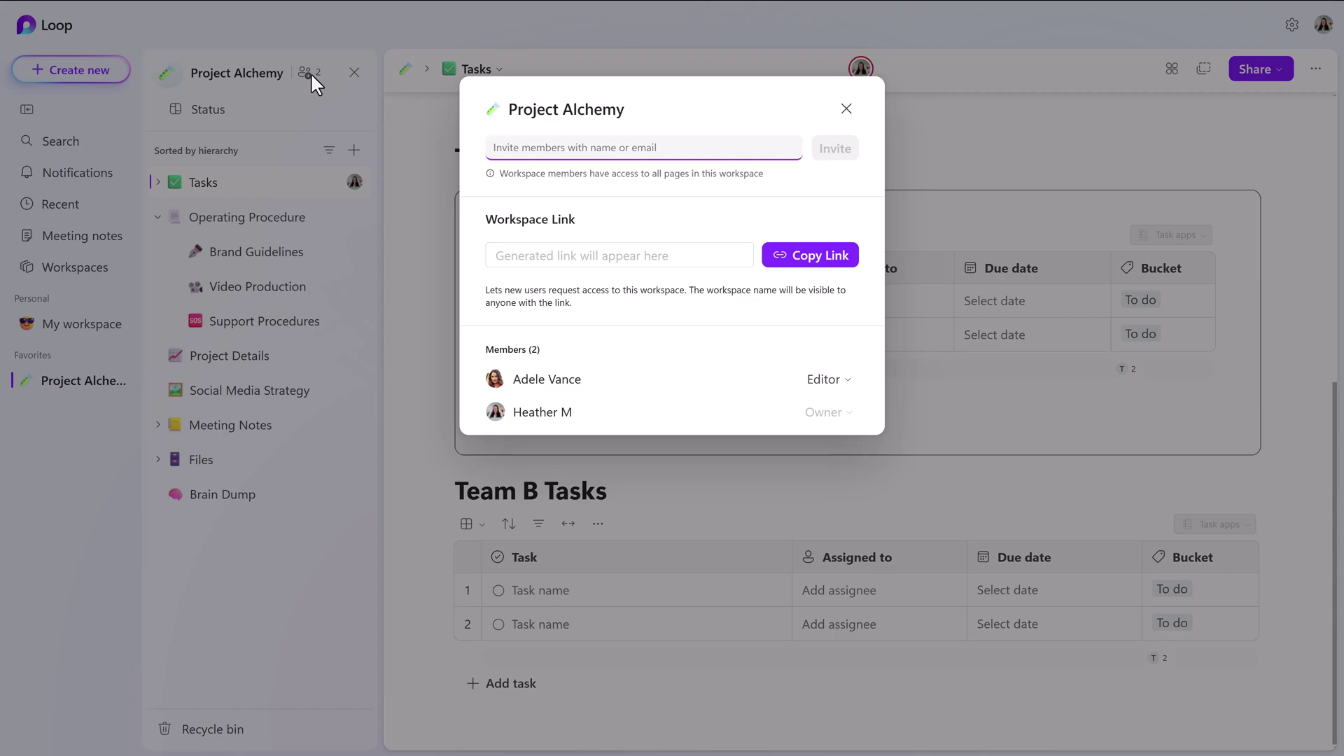
left_click(847, 109)
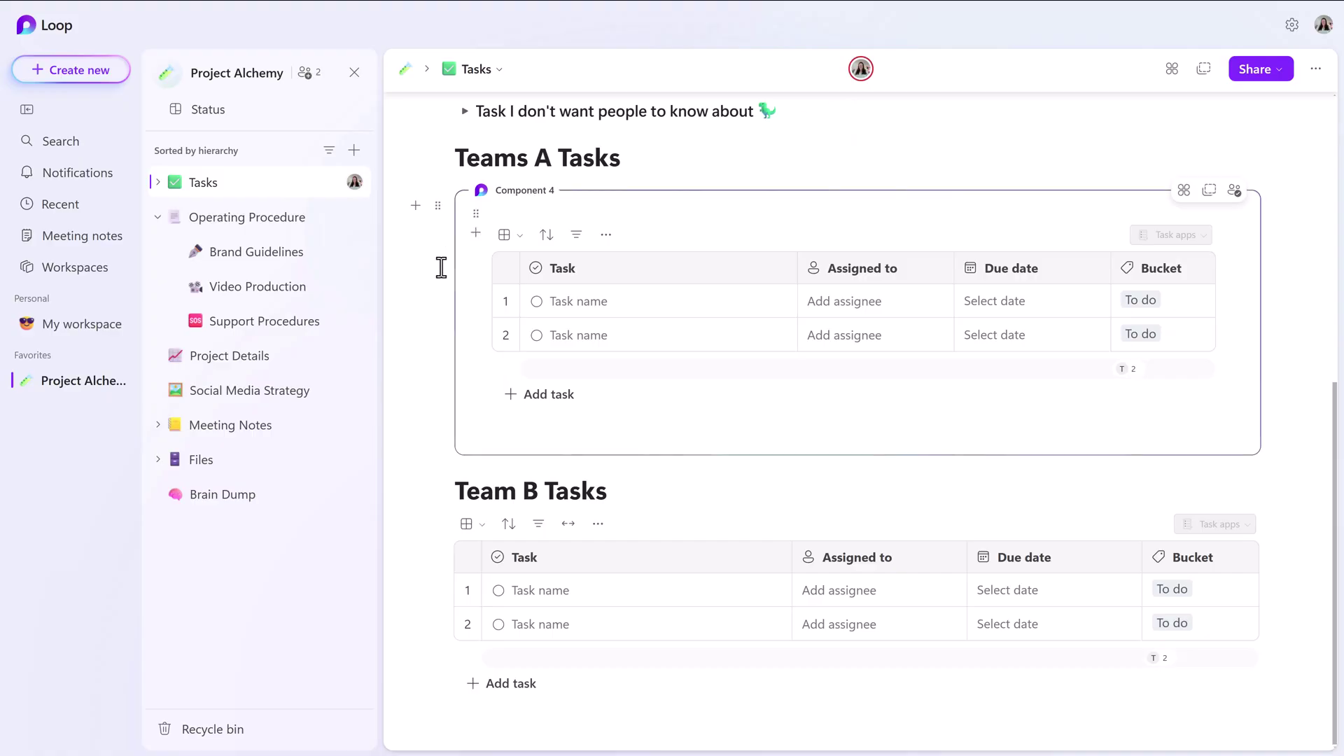
left_click(358, 323)
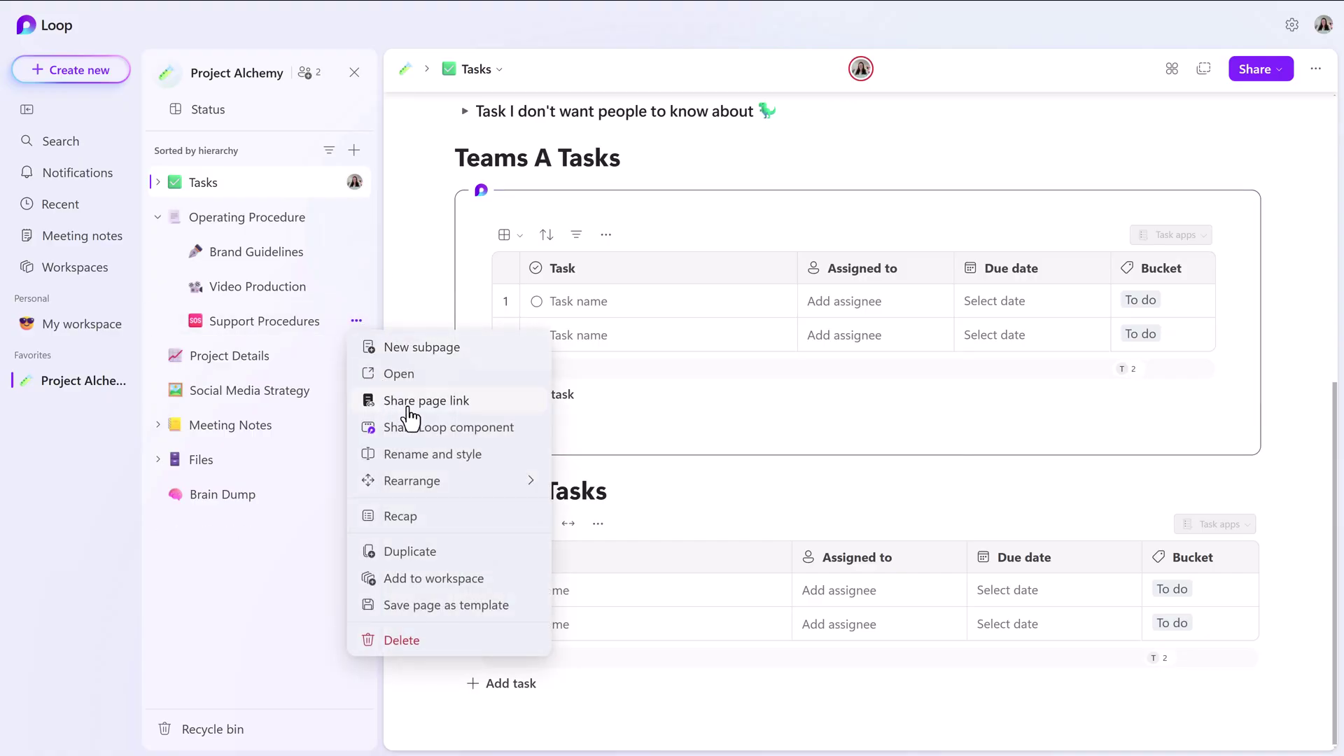
left_click(1014, 425)
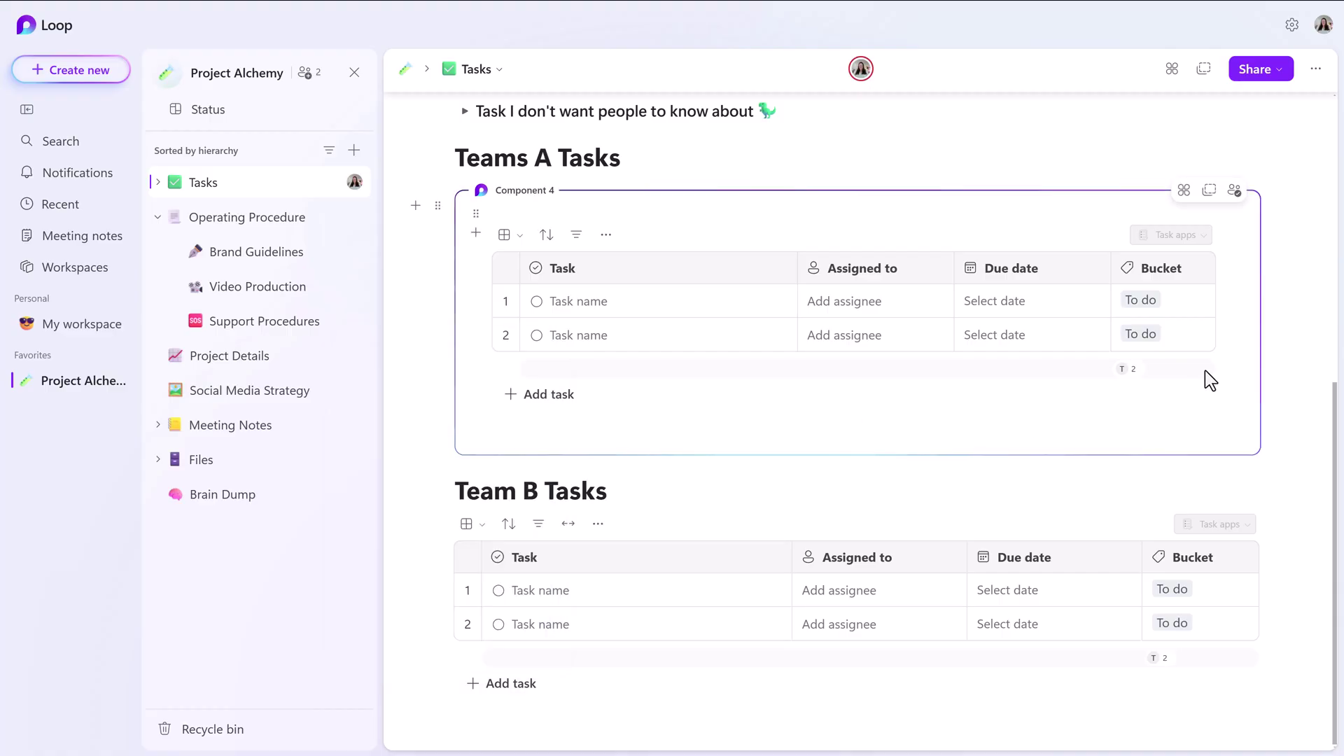